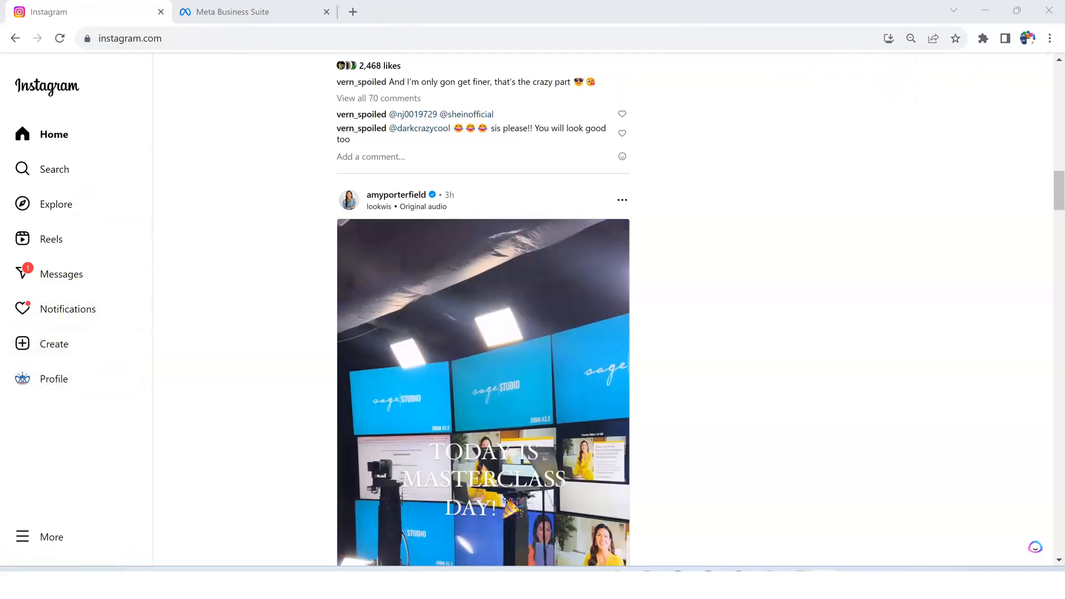
click(59, 345)
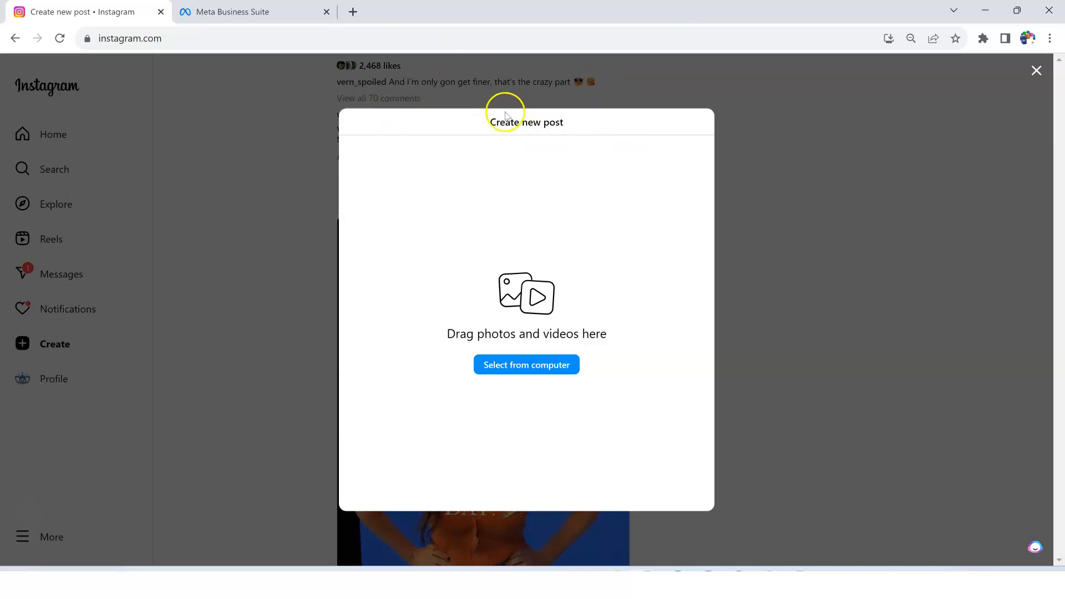
click(202, 213)
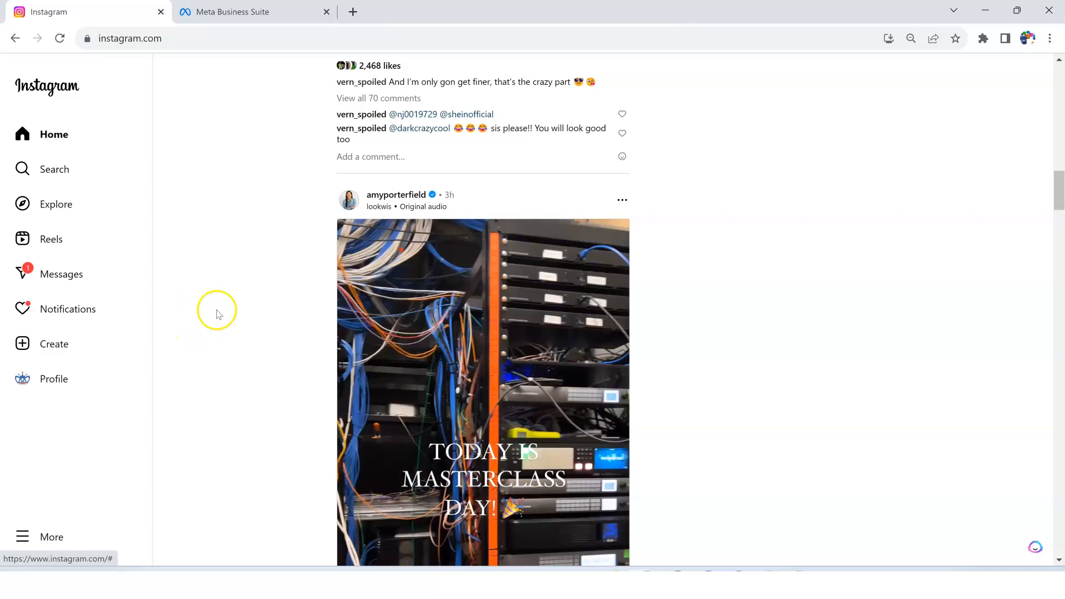
click(59, 347)
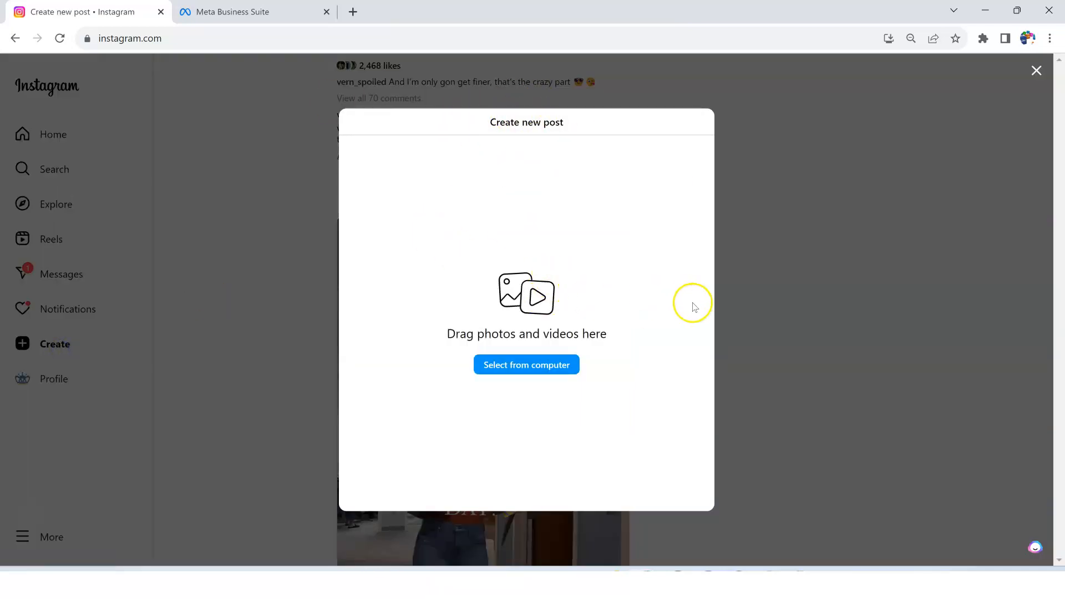
click(511, 363)
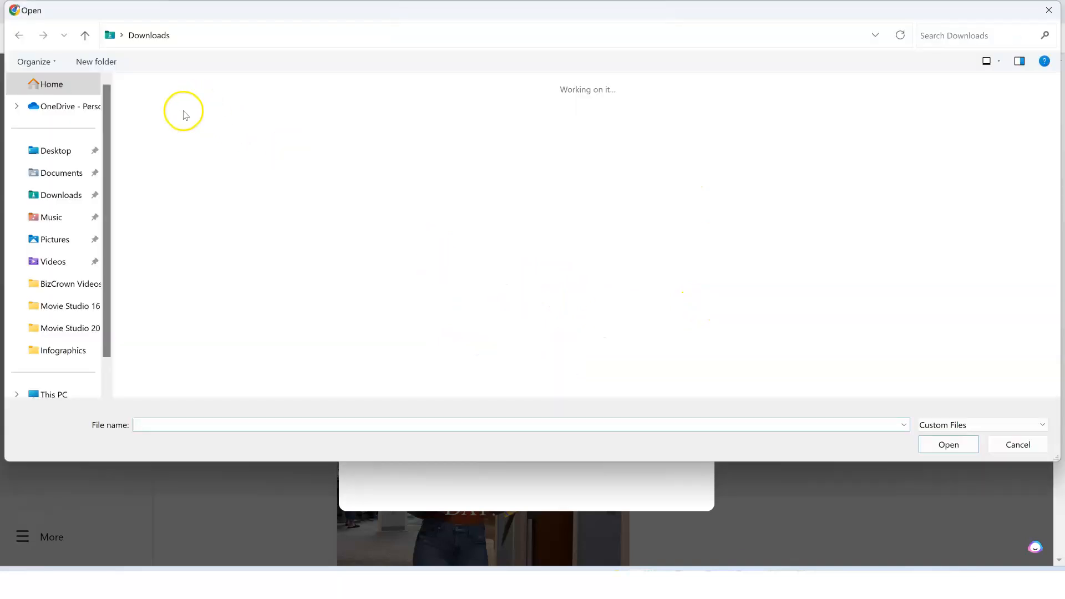
double_click(166, 132)
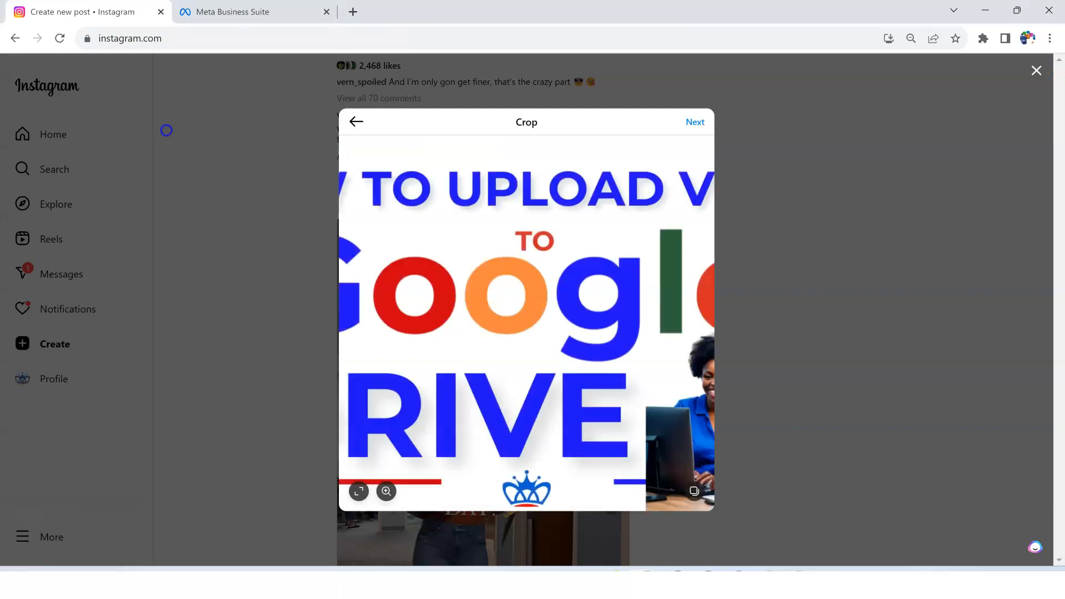
click(352, 122)
click(533, 326)
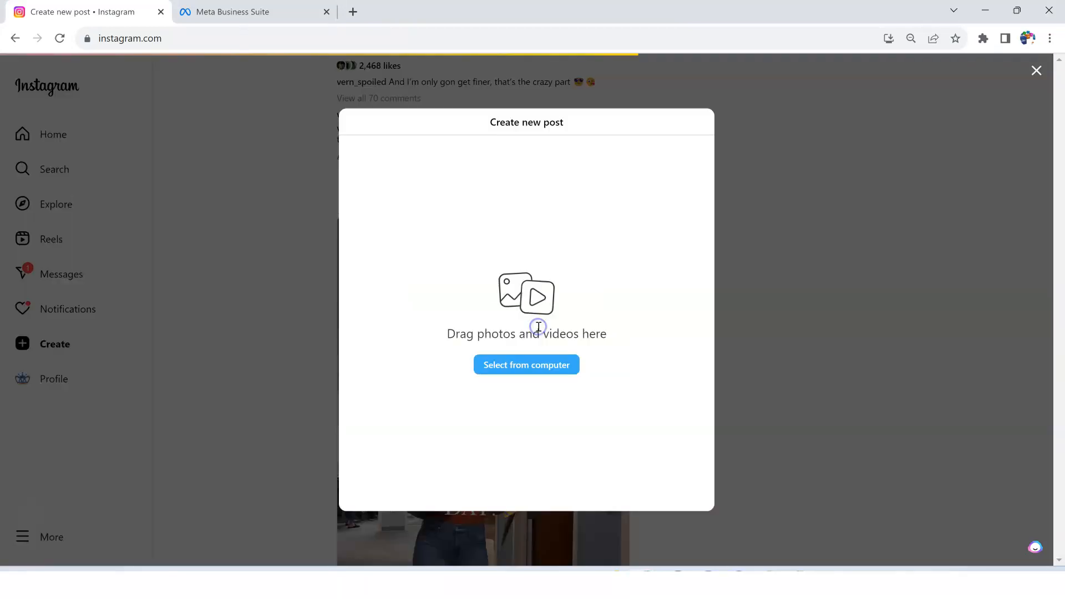
click(1033, 73)
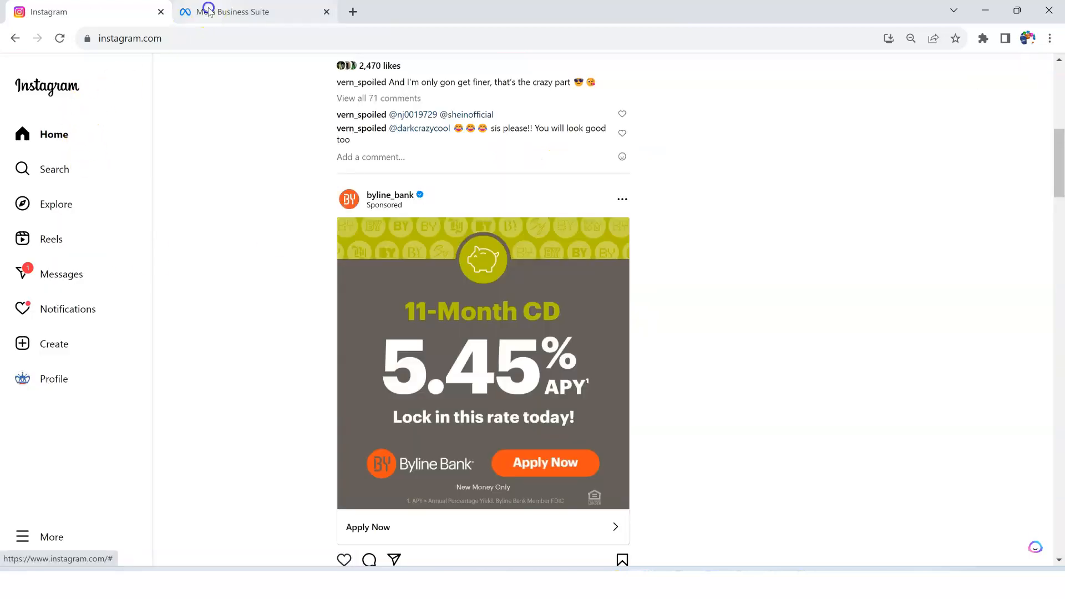
- Switch to Meta Business Suite and open the home page of the BizCrown Media account
click(208, 11)
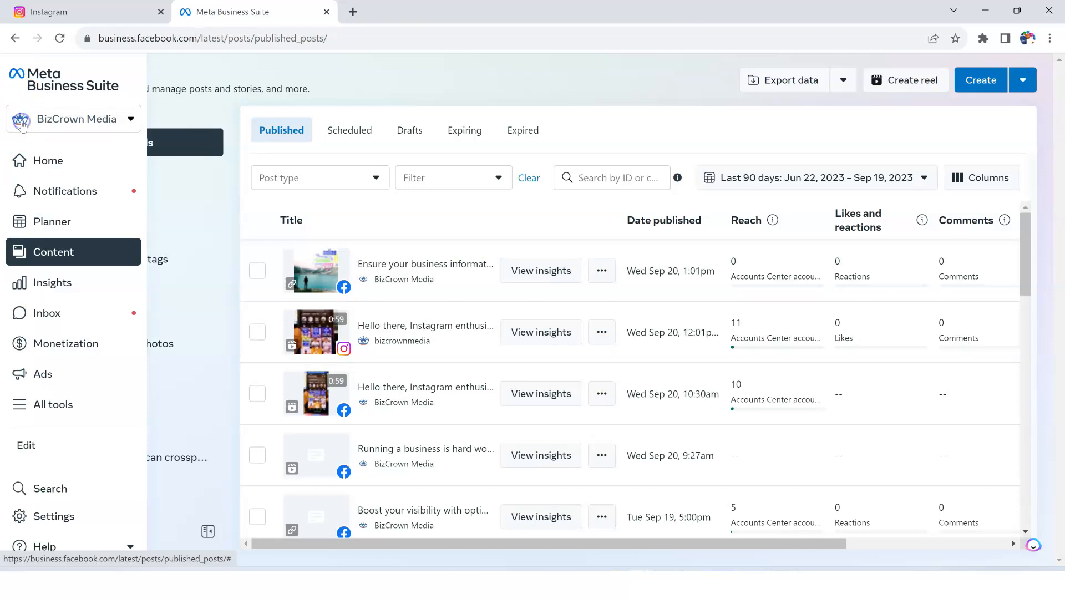
click(56, 118)
click(186, 56)
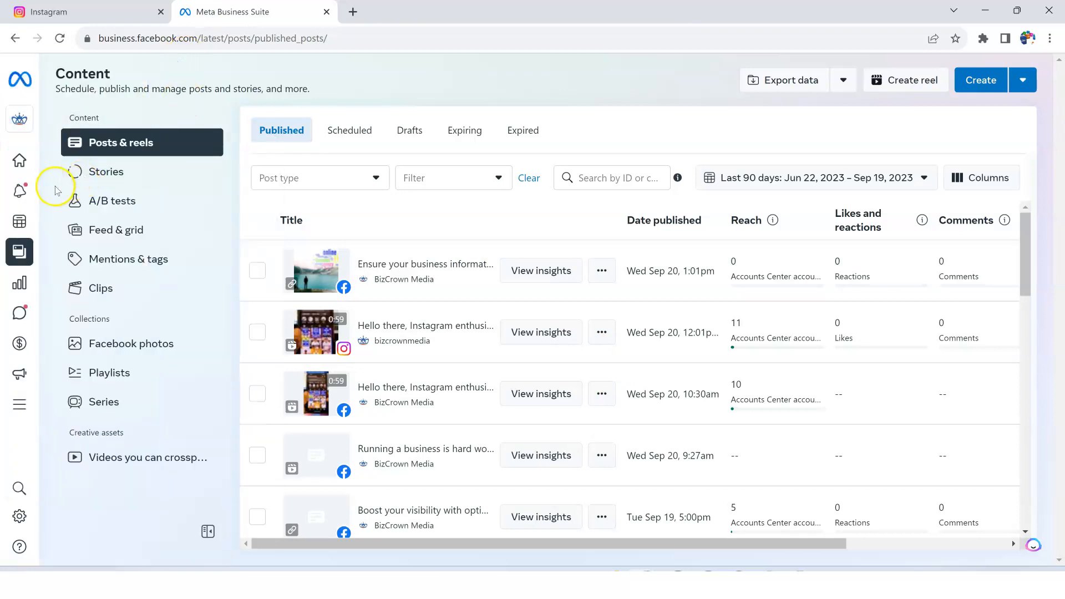
click(19, 168)
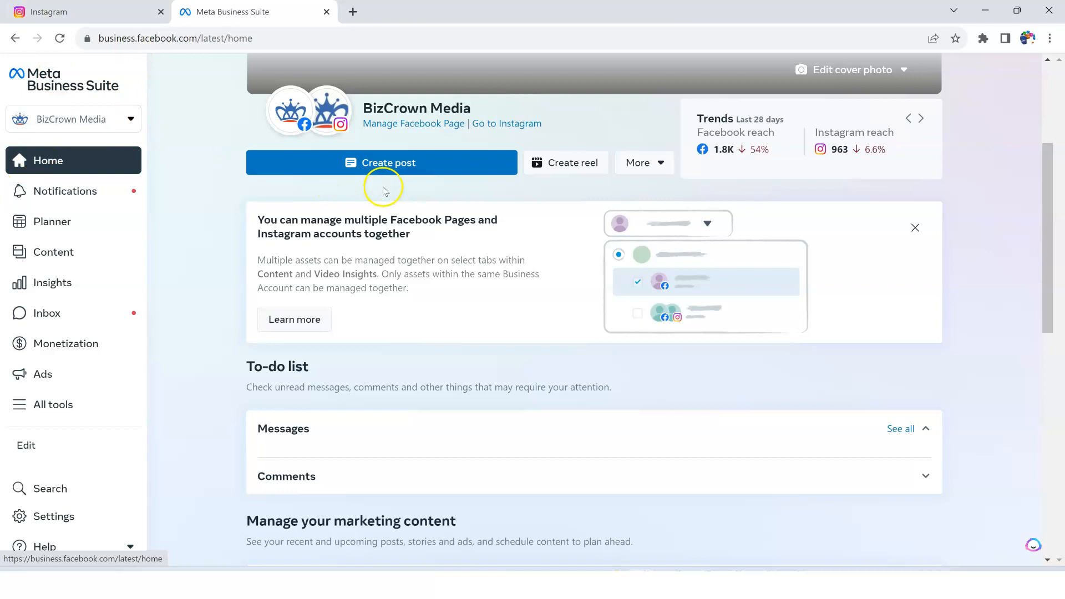
- Examine the post, reel and additional creation options, plus the linked Facebook and Instagram accounts, on the home page
mouse_move(342, 156)
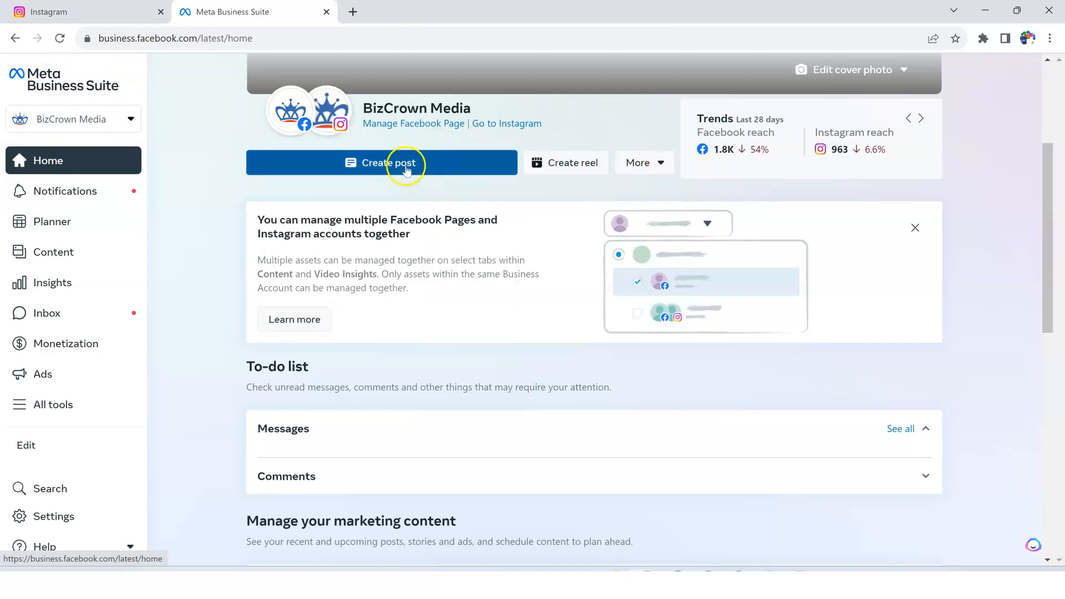
click(566, 171)
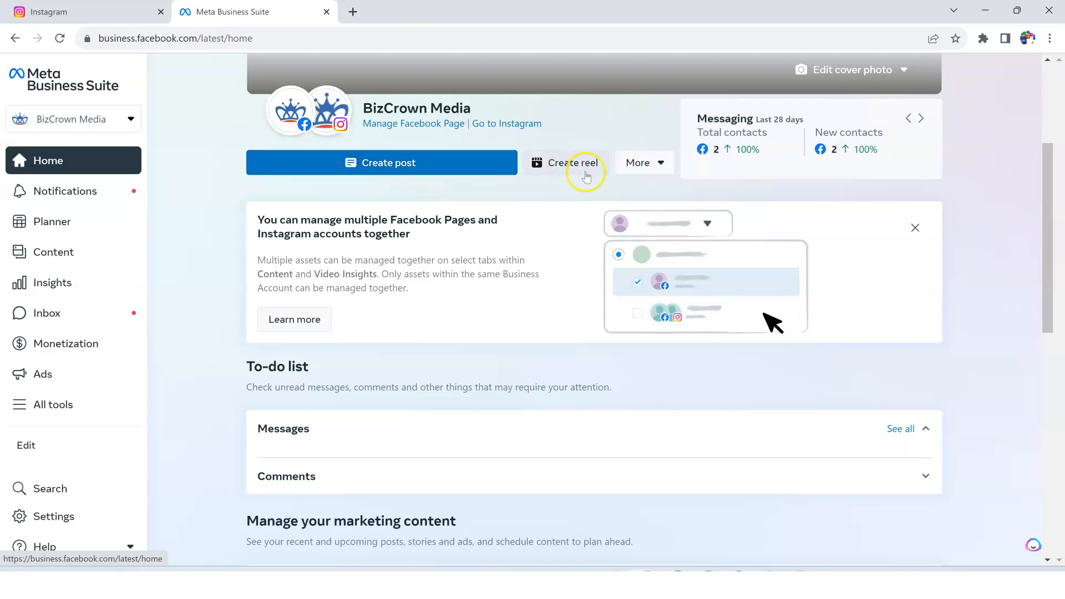
click(659, 165)
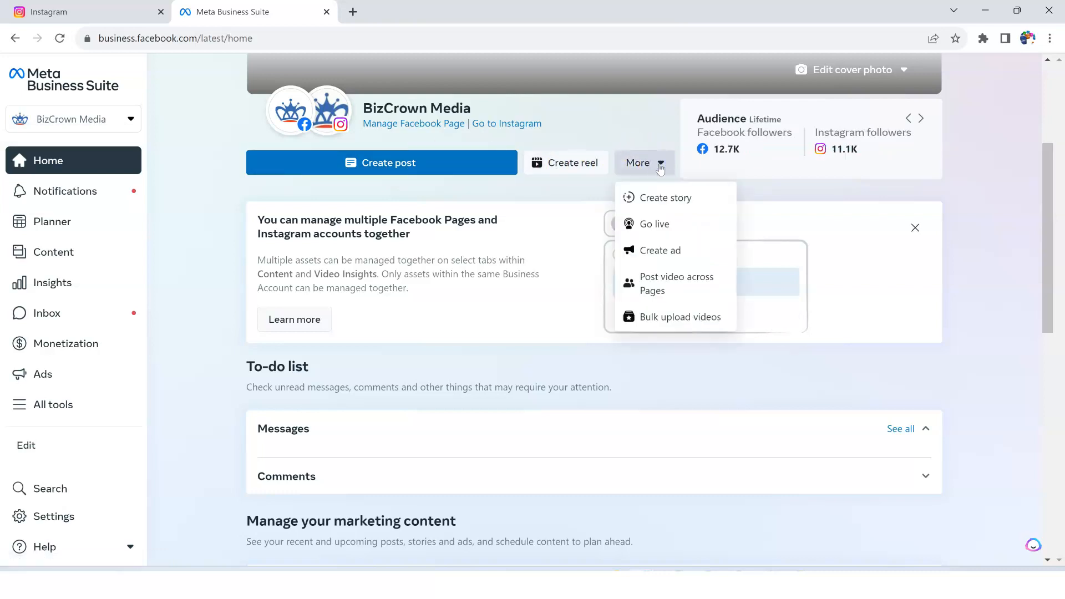
click(654, 200)
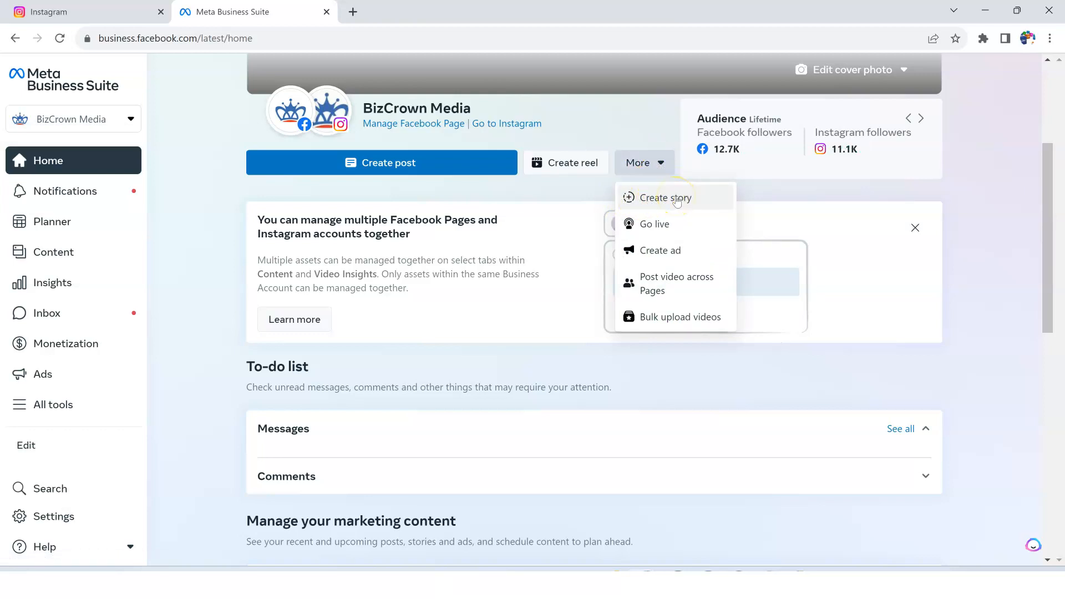
scroll(539, 248, up, 3)
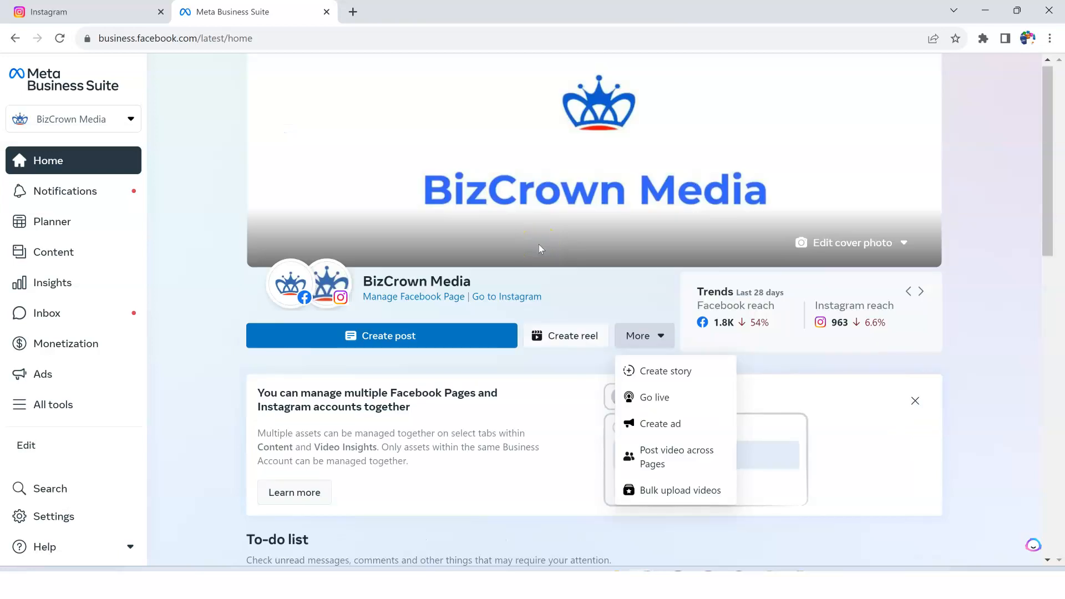
scroll(539, 248, up, 1)
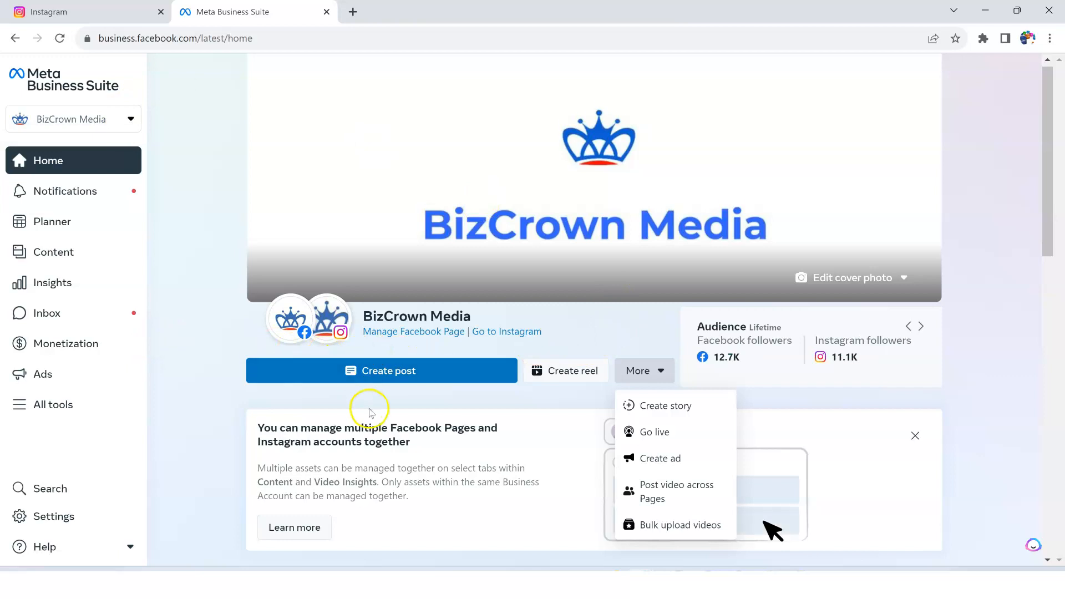
scroll(377, 416, down, 1)
mouse_move(286, 254)
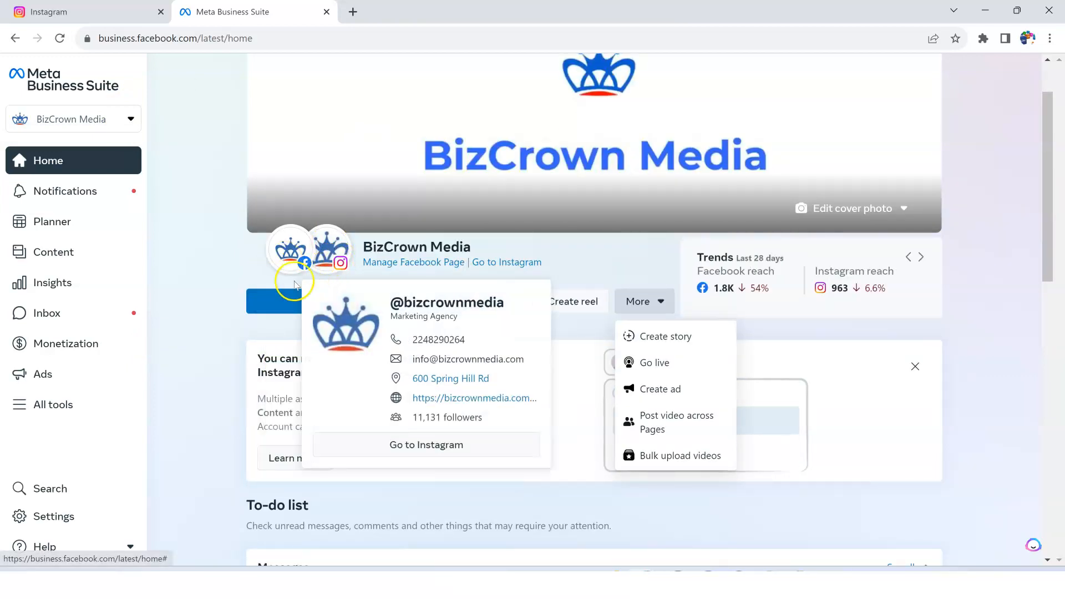
mouse_move(326, 255)
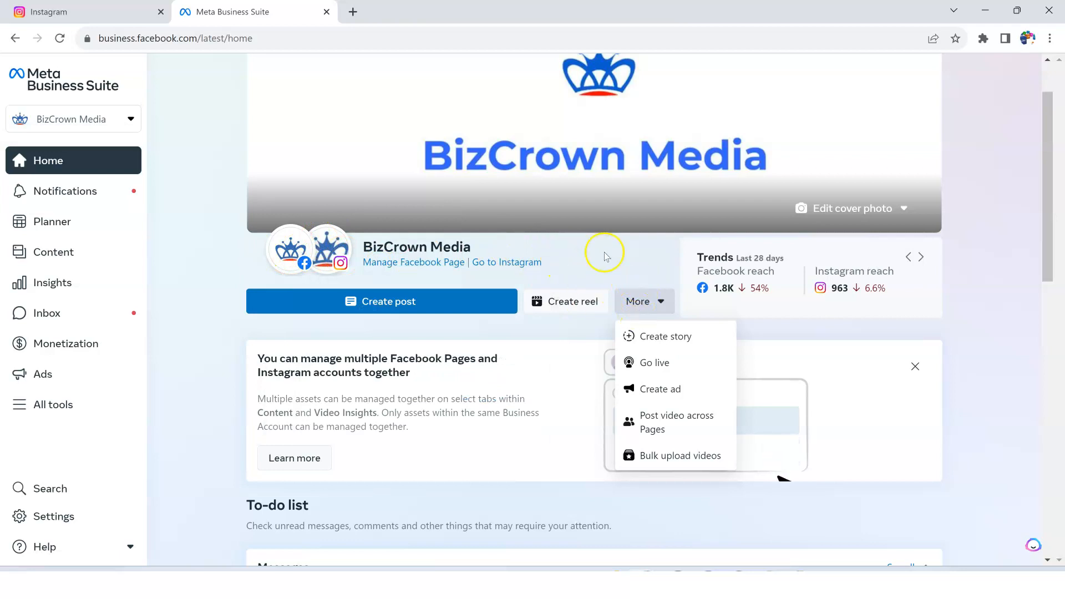
- Start a new story with both the BizCrown Media Facebook page and the bizcrownmedia Instagram account as destinations
click(643, 335)
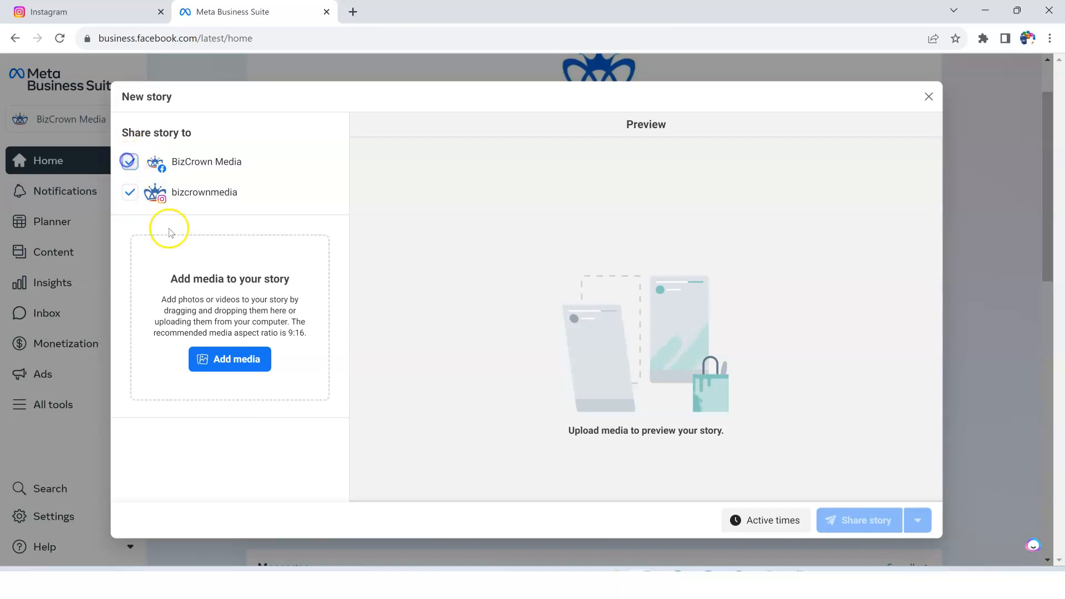
click(243, 345)
click(130, 161)
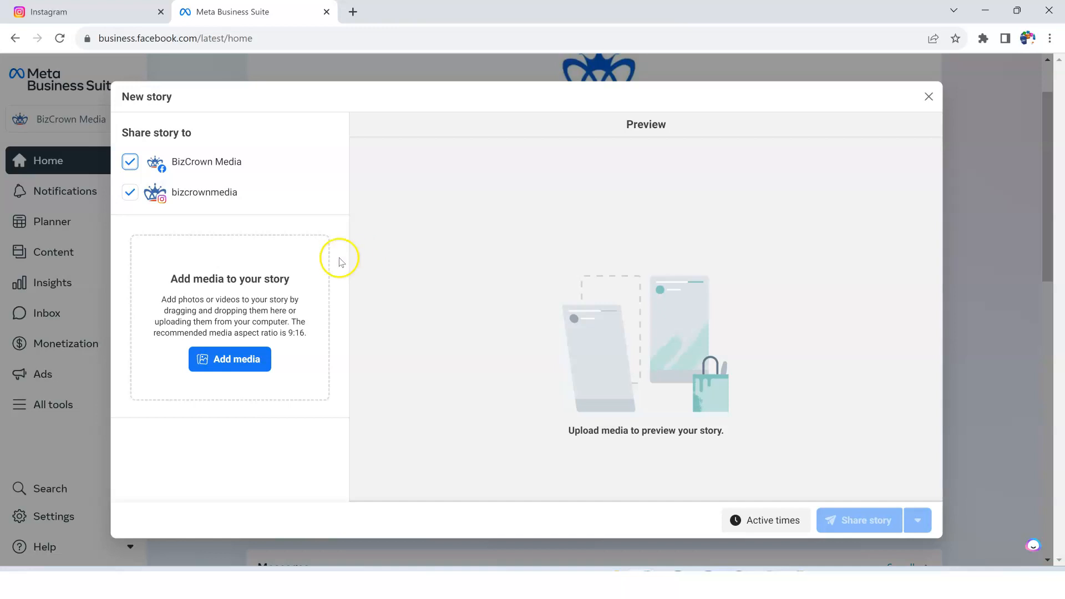
- Add the image "how to upload video to google drive" from Downloads to the story and dismiss the creative tools notice
click(236, 372)
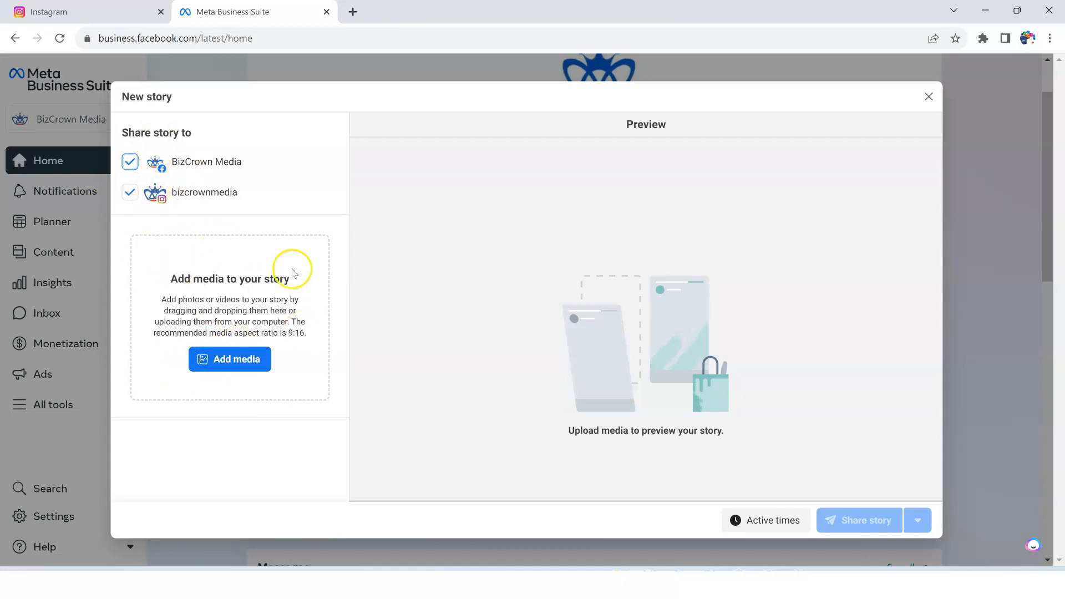
click(226, 370)
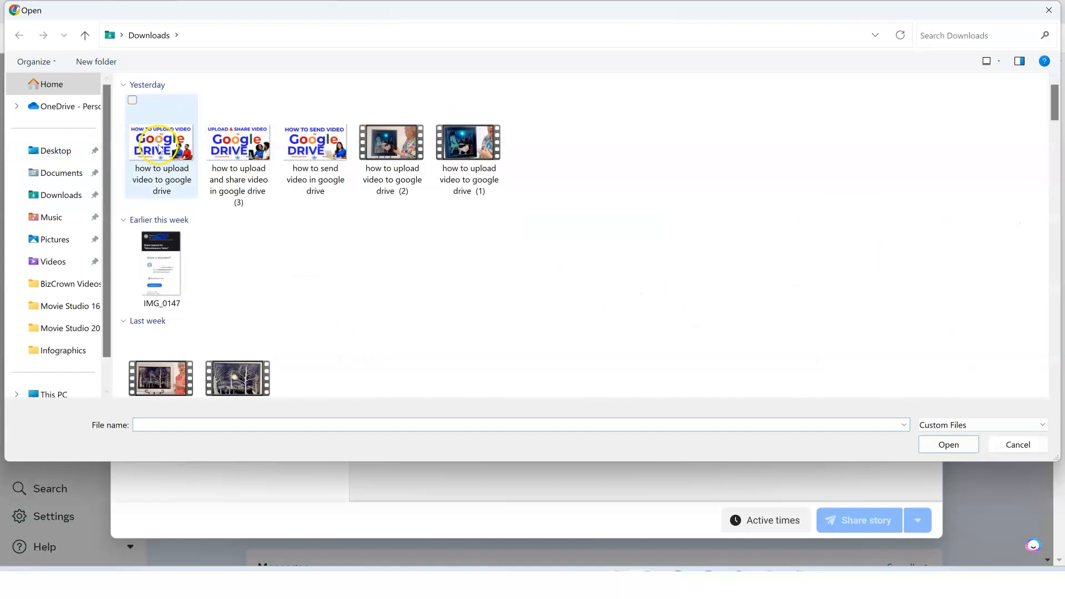
click(162, 155)
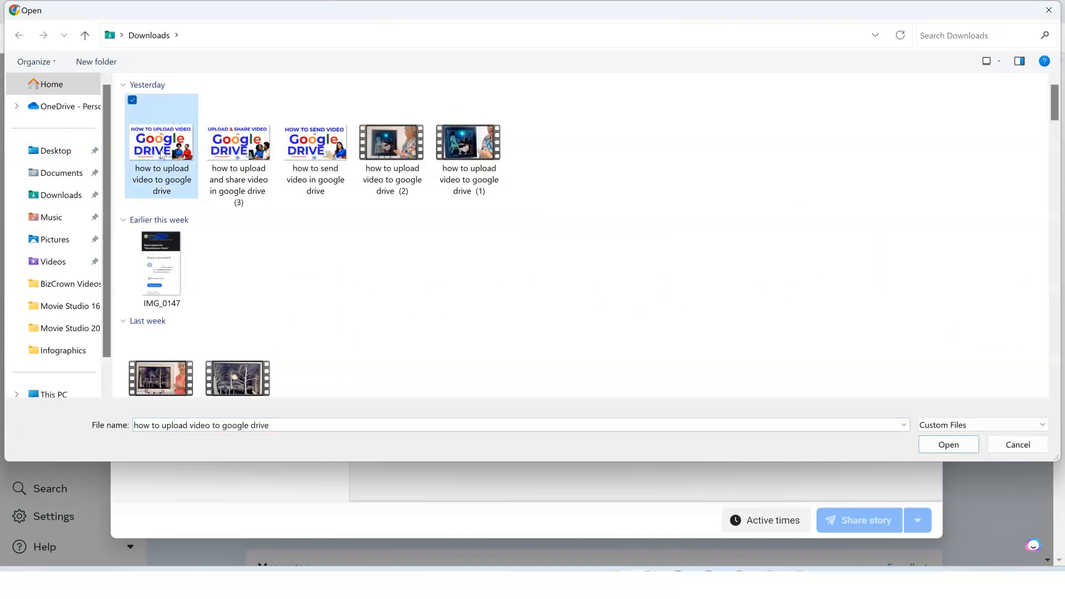
double_click(164, 140)
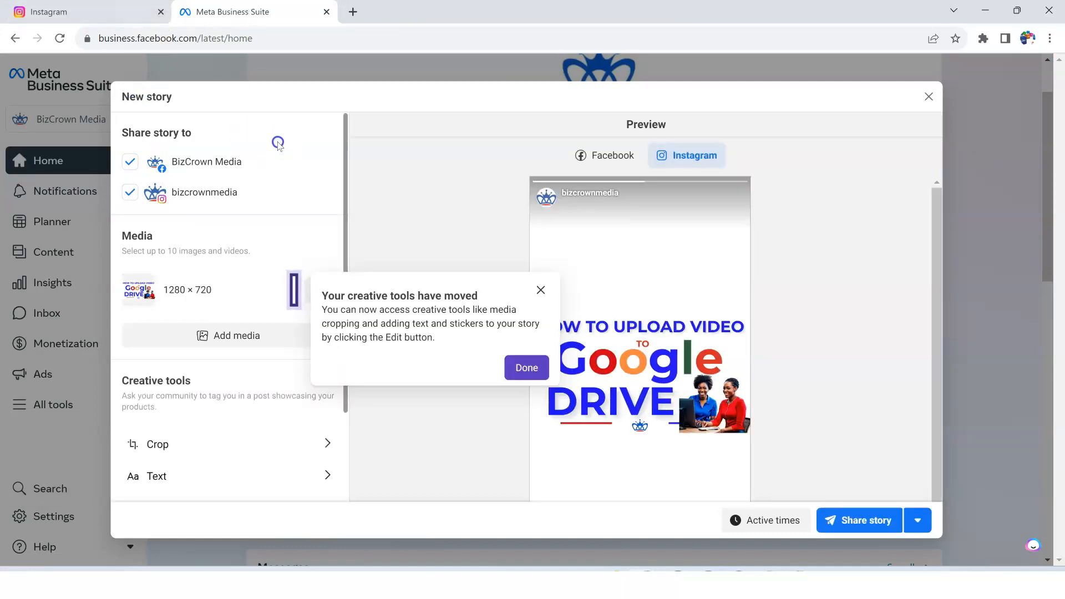
click(540, 289)
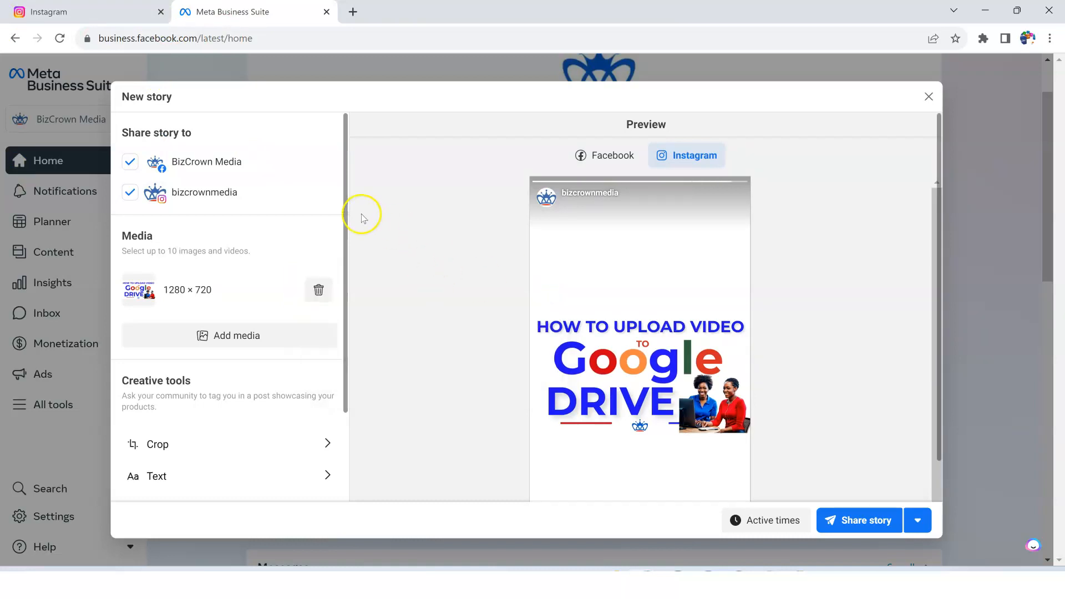
- Compare the story's Facebook and Instagram previews, and limit sharing to the bizcrownmedia Instagram account
scroll(386, 238, down, 2)
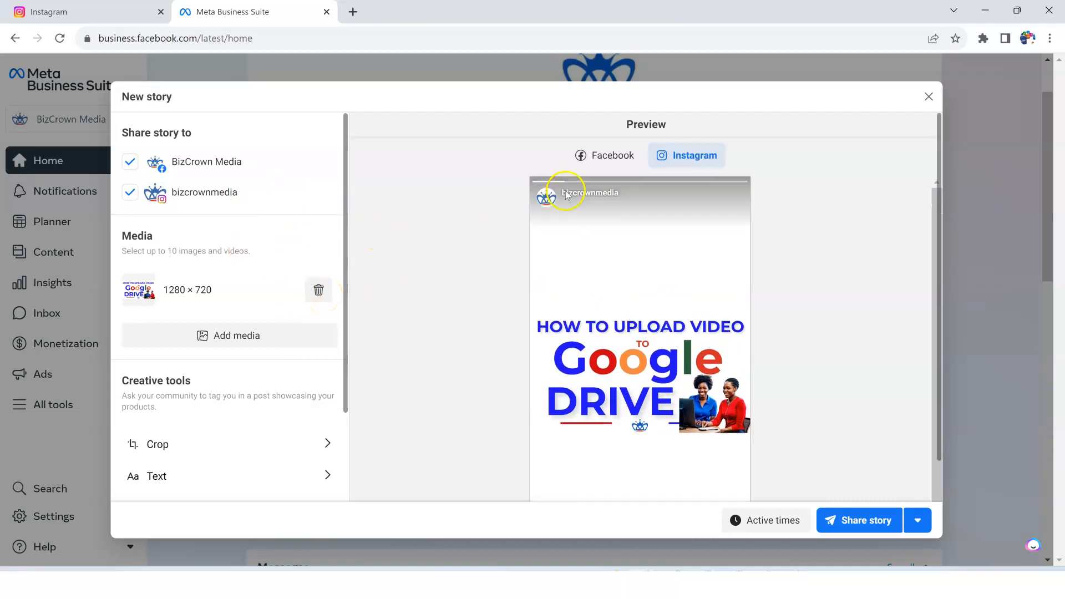
click(606, 158)
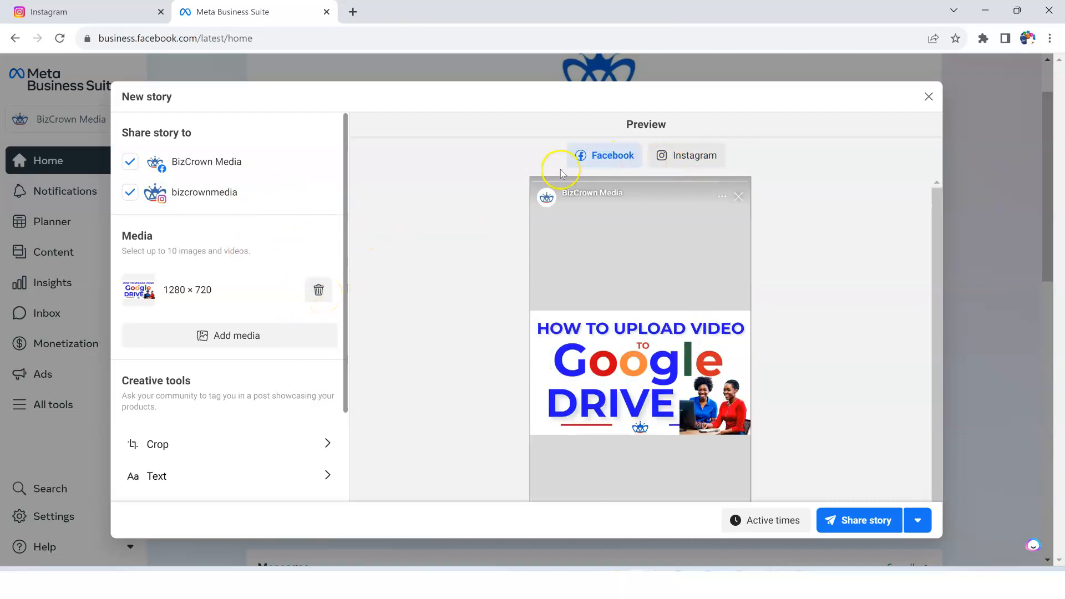
click(688, 161)
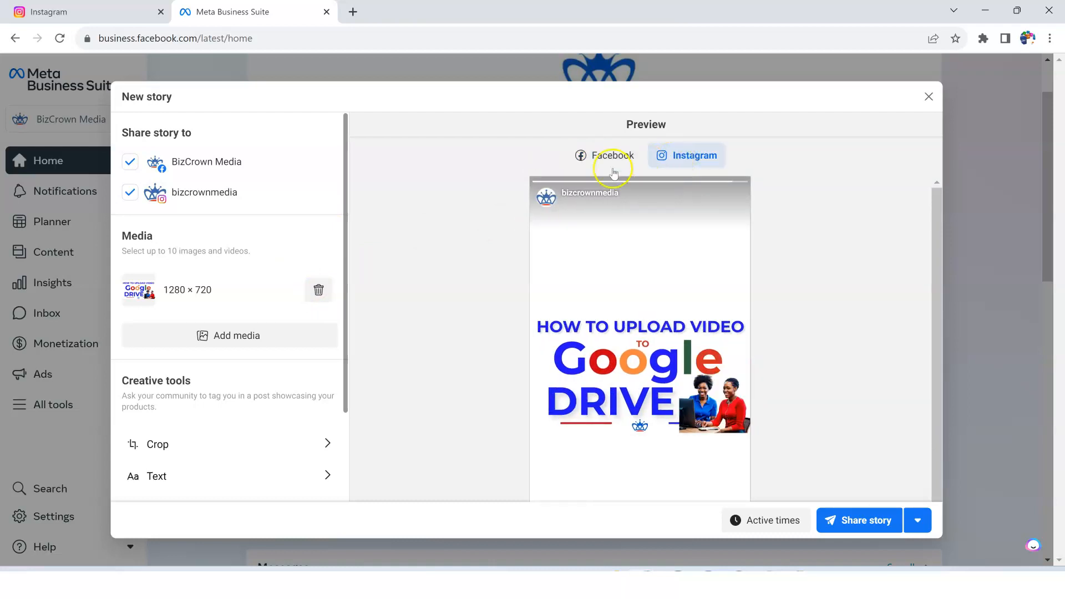
click(130, 163)
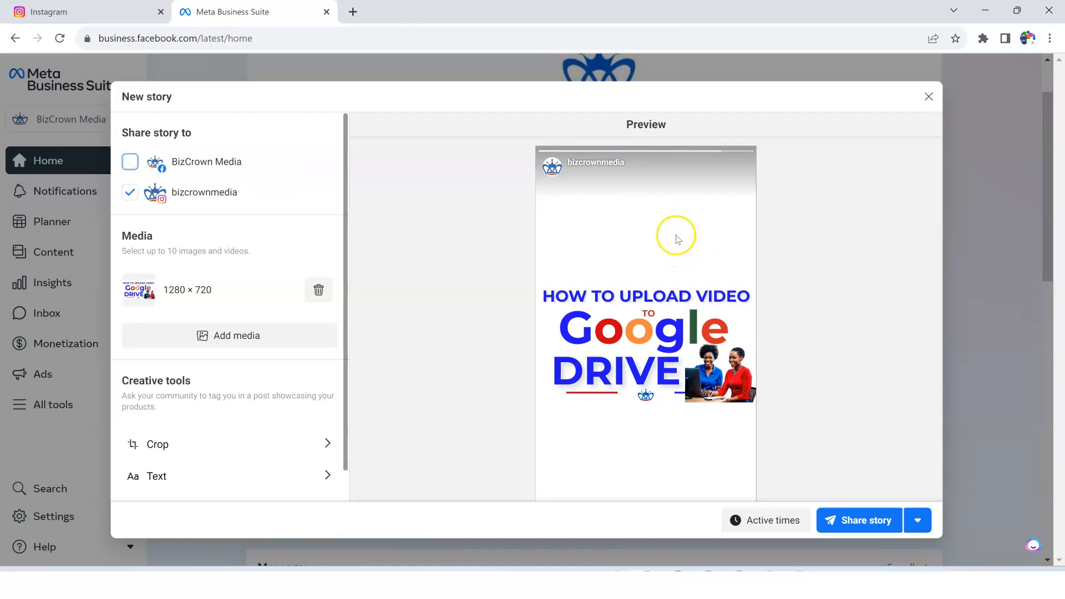
scroll(676, 238, down, 1)
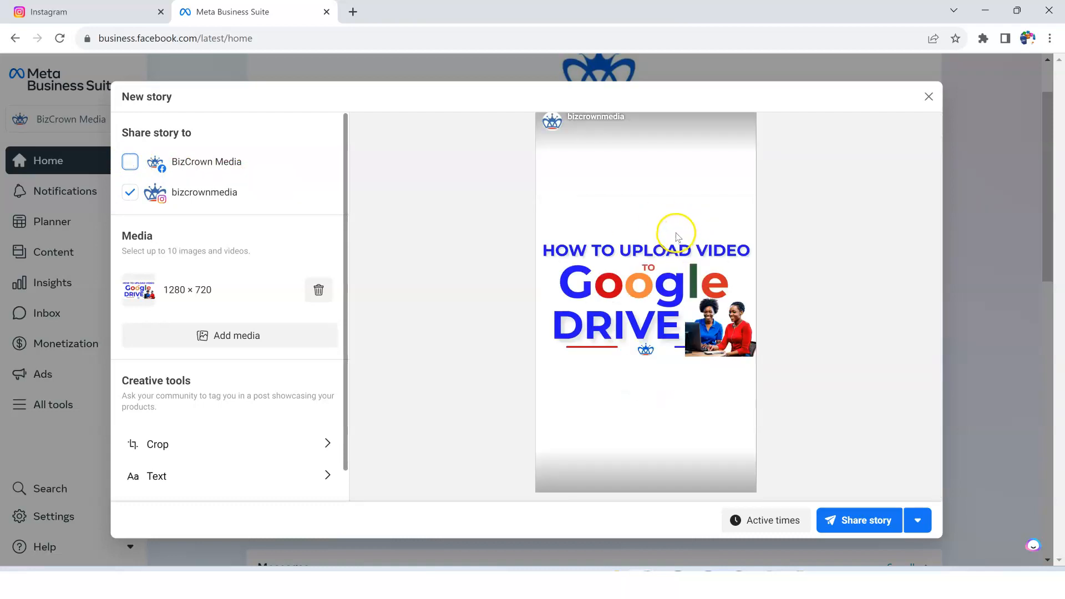
scroll(677, 235, up, 1)
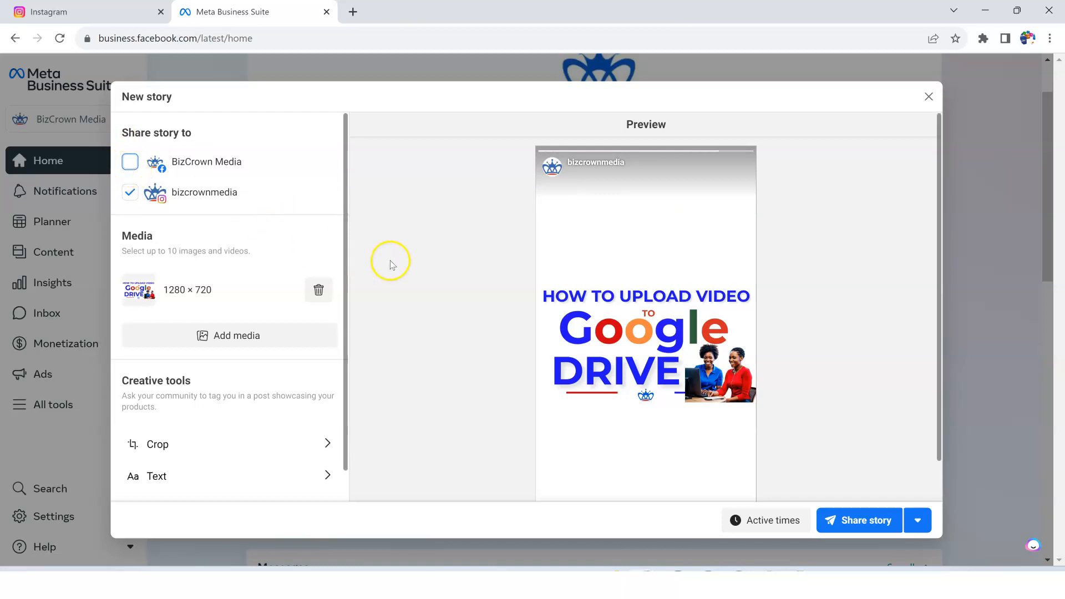
- Examine the crop formats offered for the story image, including square 1:1 and fullscreen vertical 9:16
scroll(388, 288, down, 2)
scroll(267, 373, down, 1)
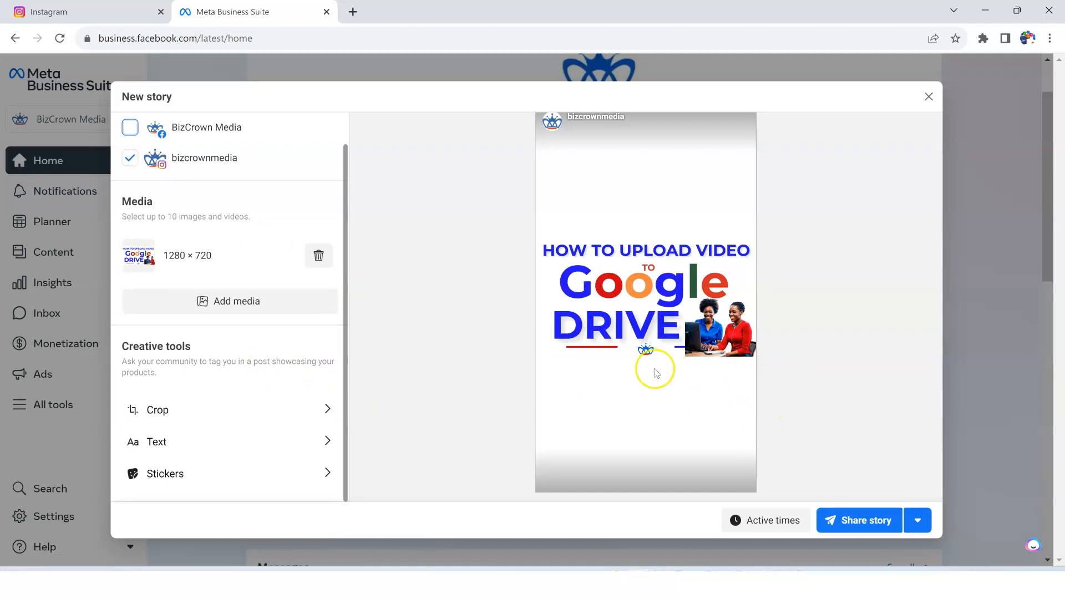
click(316, 416)
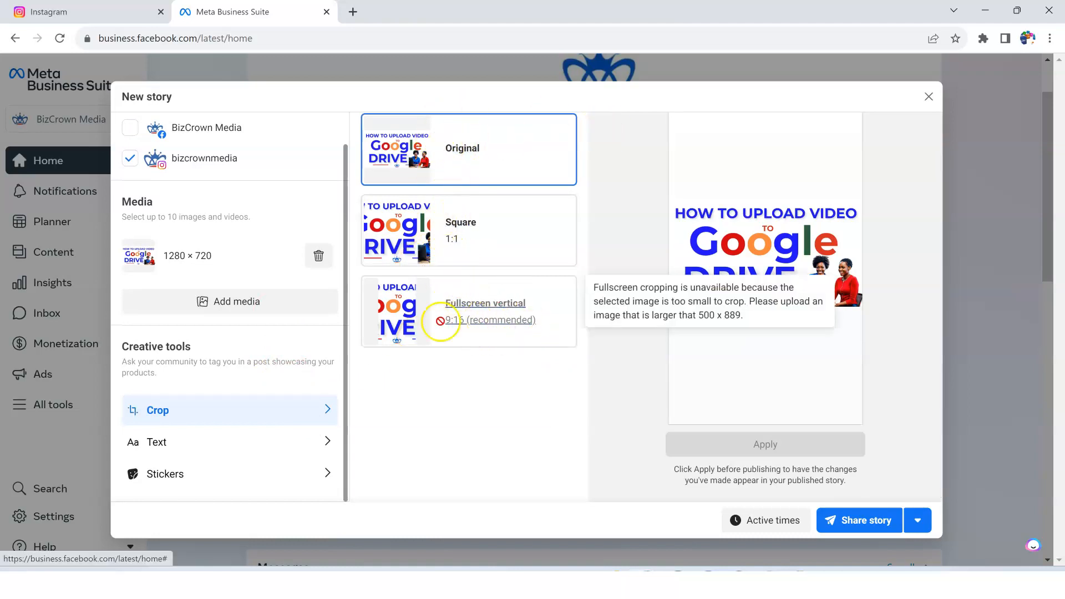
- Try adding the text "acascascscs" over the story image in Helvetica, and remove the text box
click(304, 436)
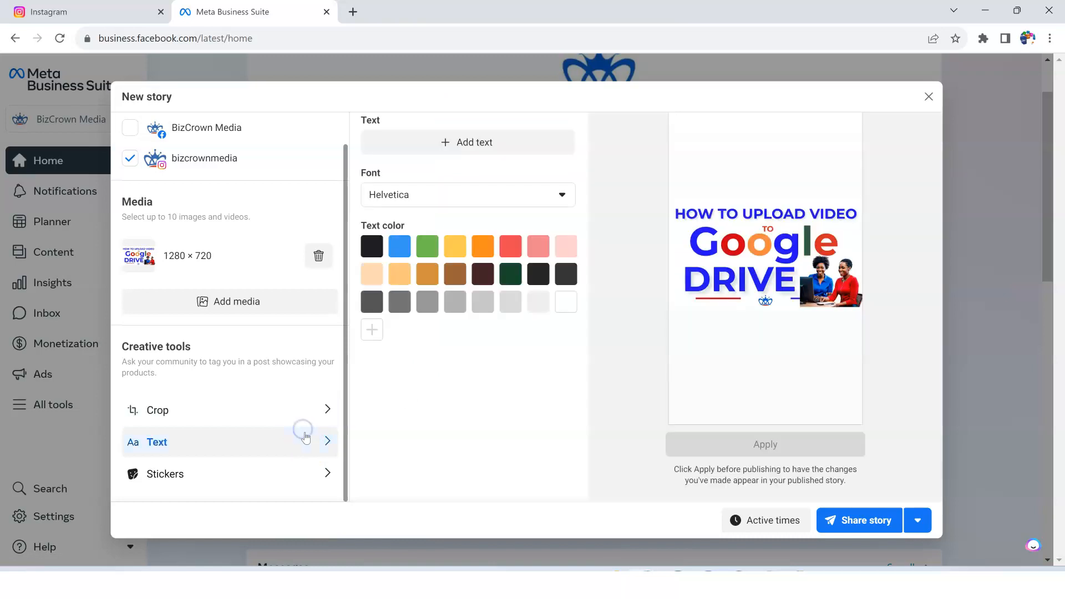
click(482, 142)
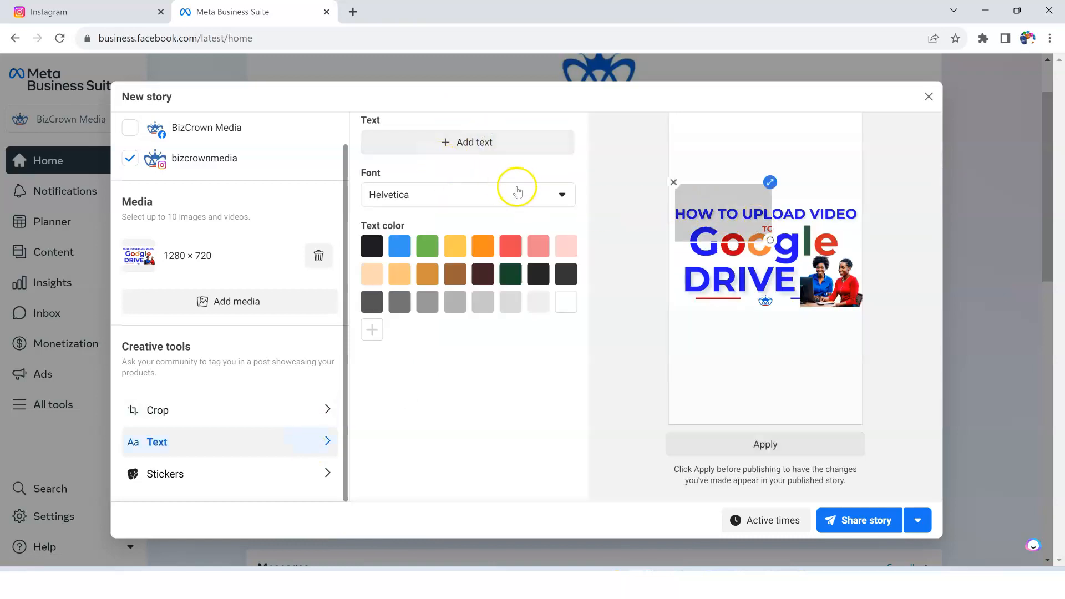
key(Caps_Lock)
click(715, 205)
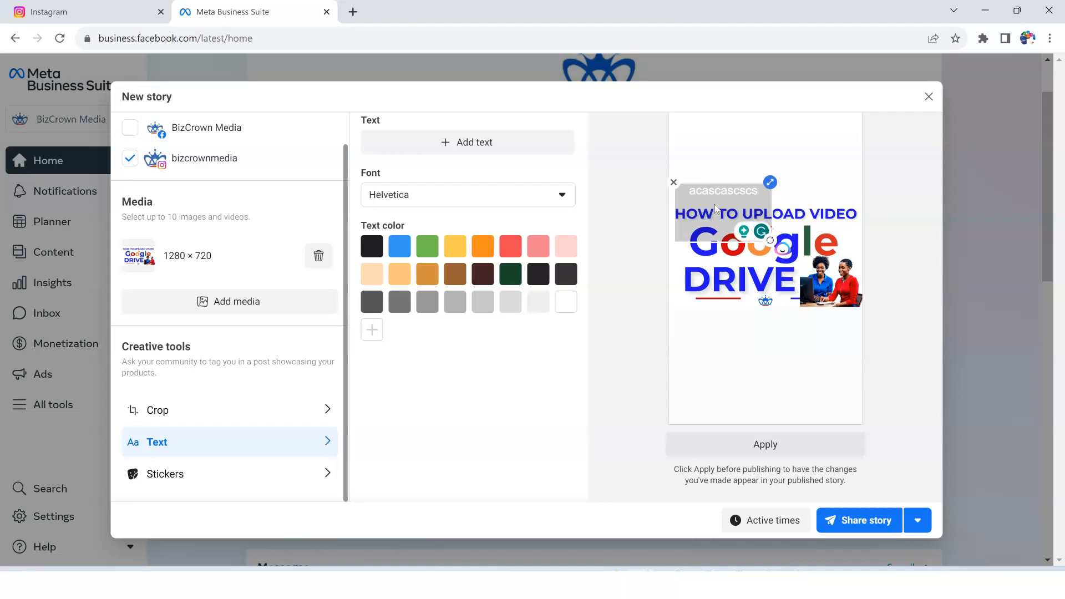
click(674, 184)
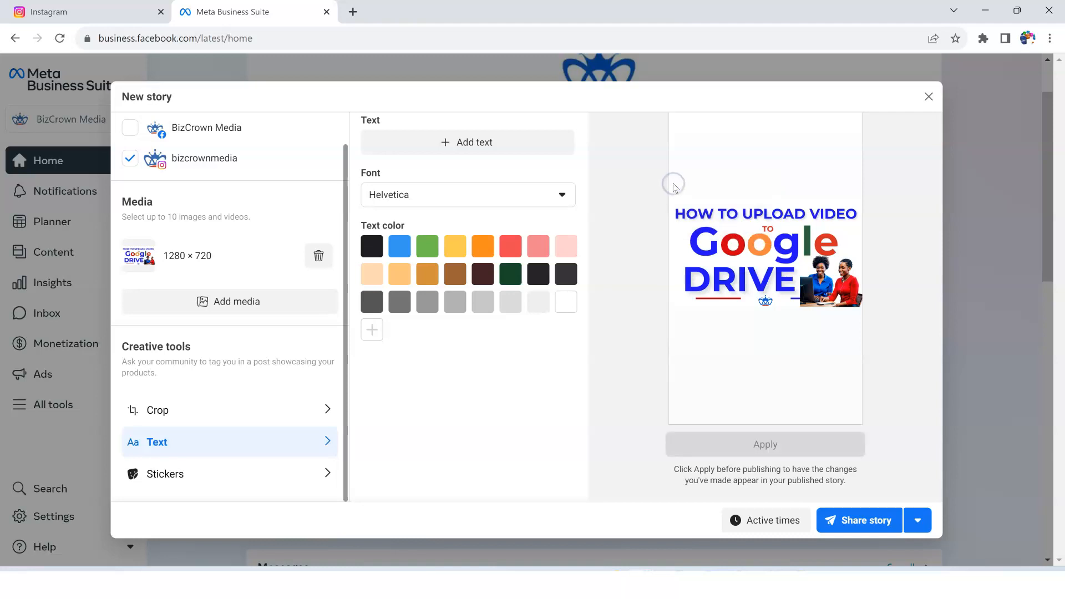
- Browse the story stickers and add the laughing face with tears to the image
click(283, 475)
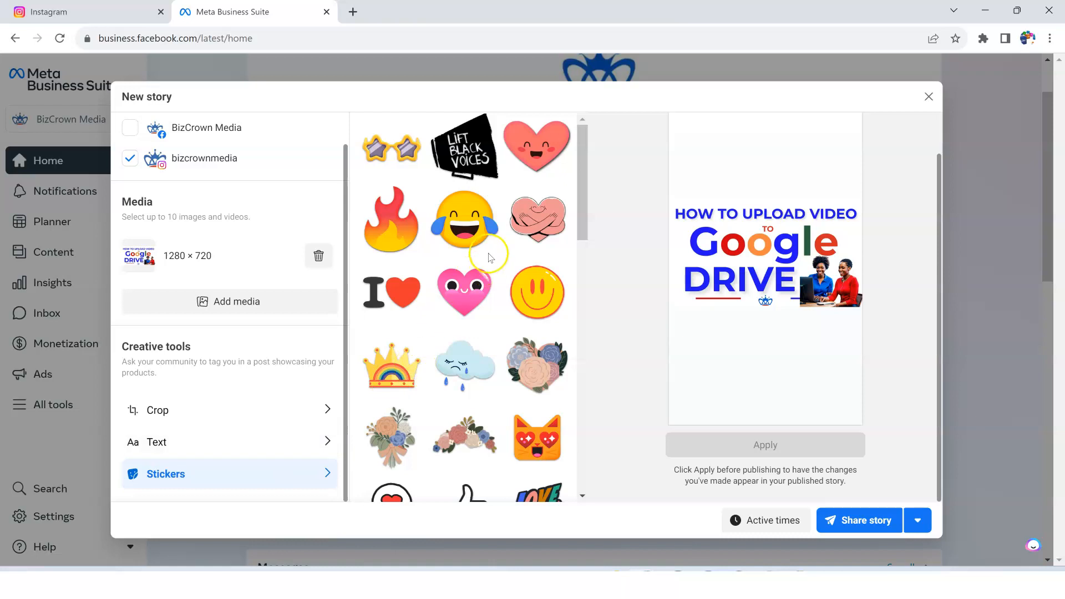
scroll(489, 254, down, 4)
scroll(490, 254, down, 10)
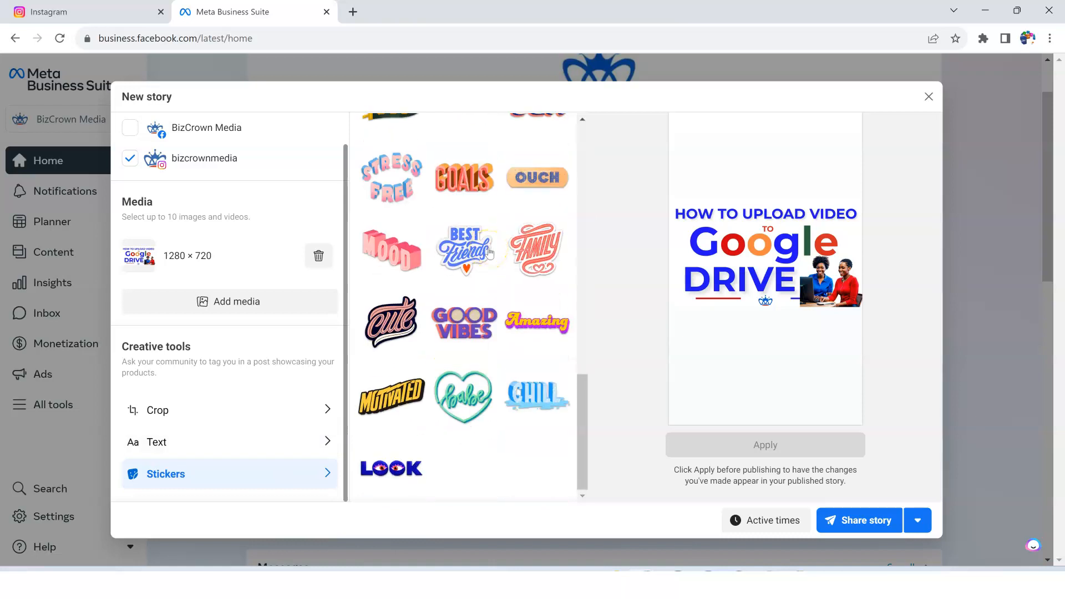
scroll(490, 255, up, 15)
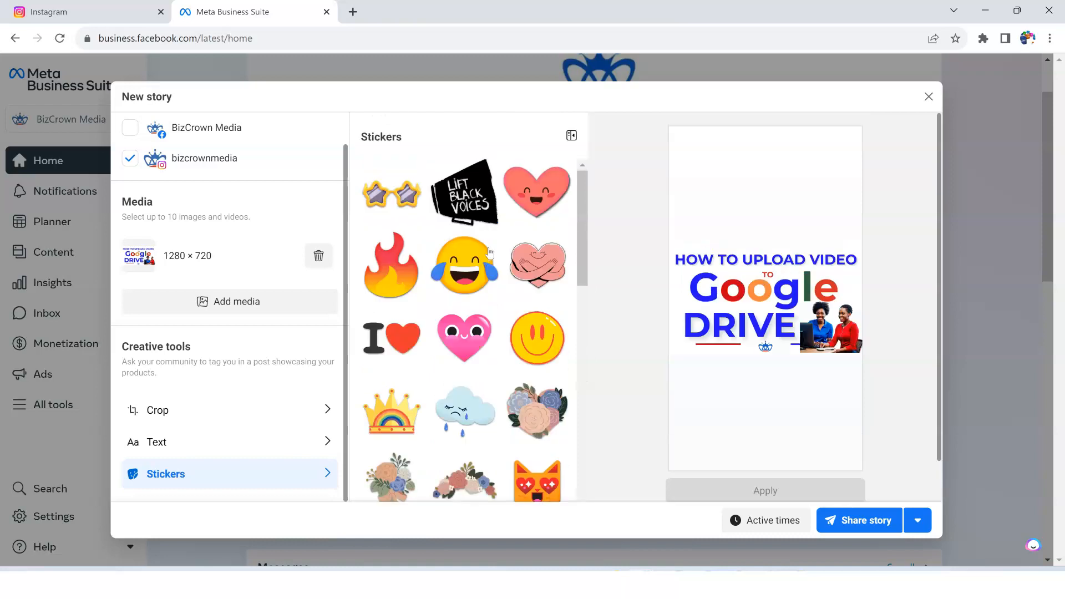
click(492, 254)
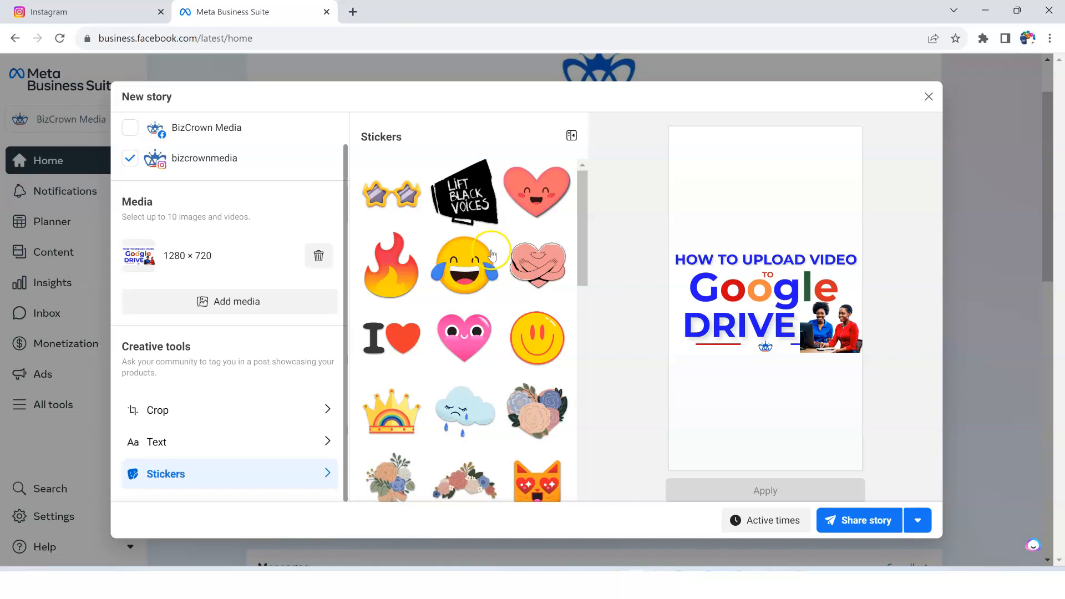
click(476, 282)
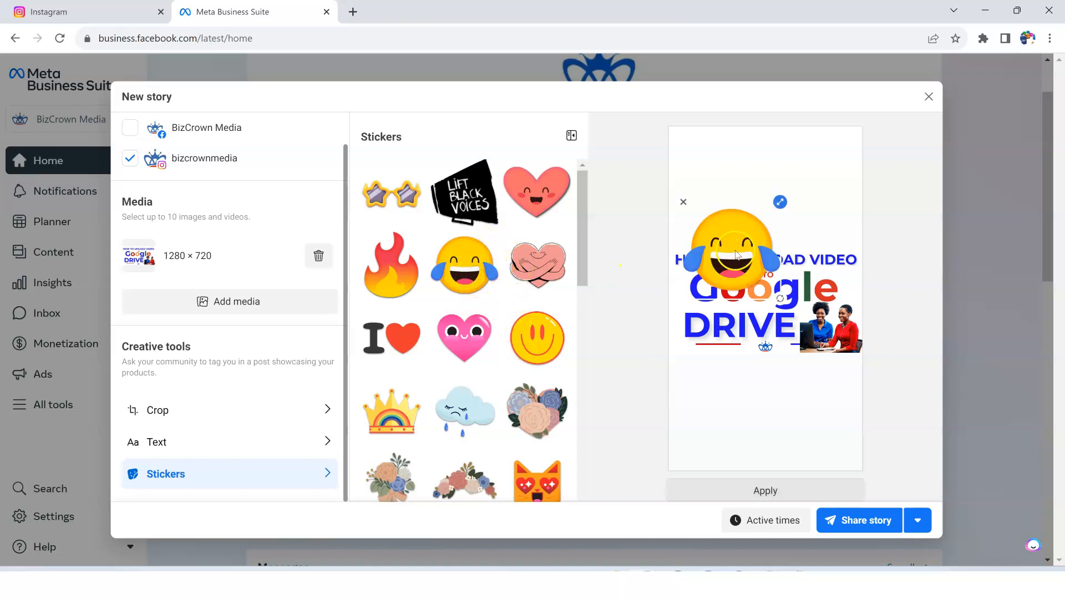
- Move the laughing face sticker into the blank area above the image's "How to upload video" headline
drag(747, 305, 783, 455)
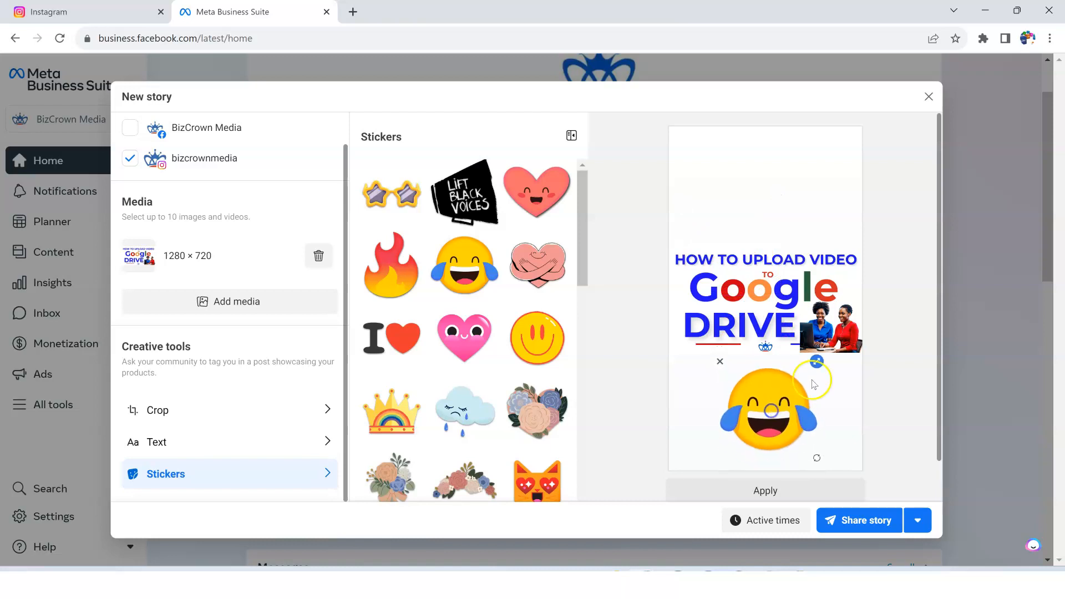
mouse_move(817, 363)
mouse_down()
mouse_move(793, 395)
mouse_move(824, 366)
mouse_up()
drag(782, 409, 793, 184)
click(744, 207)
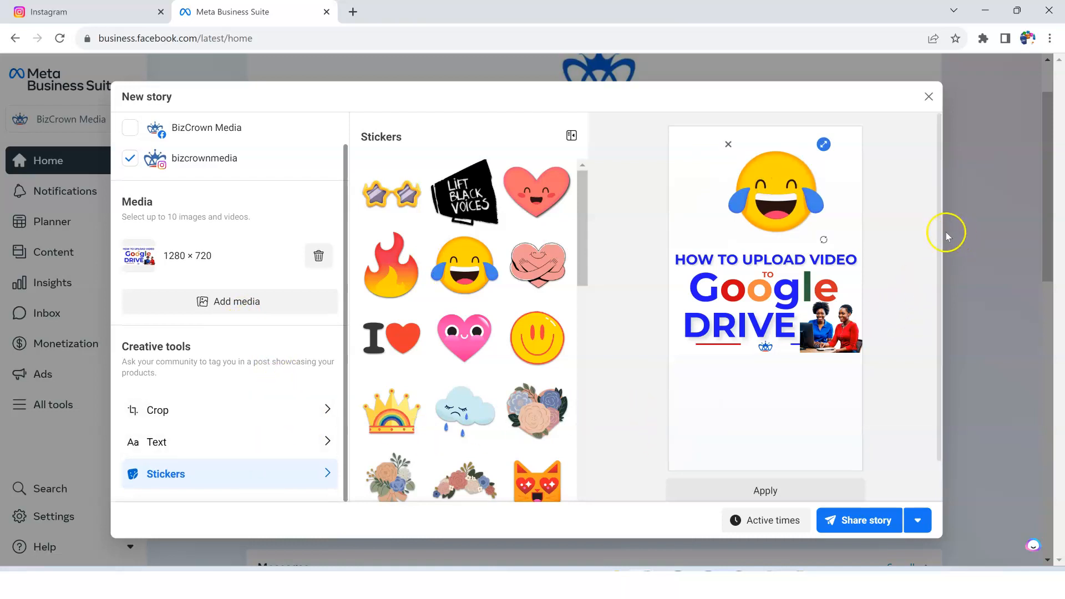
- Examine the story's scheduling date, time and active times, cancel scheduling, and show the alternative publishing option
scroll(944, 272, down, 1)
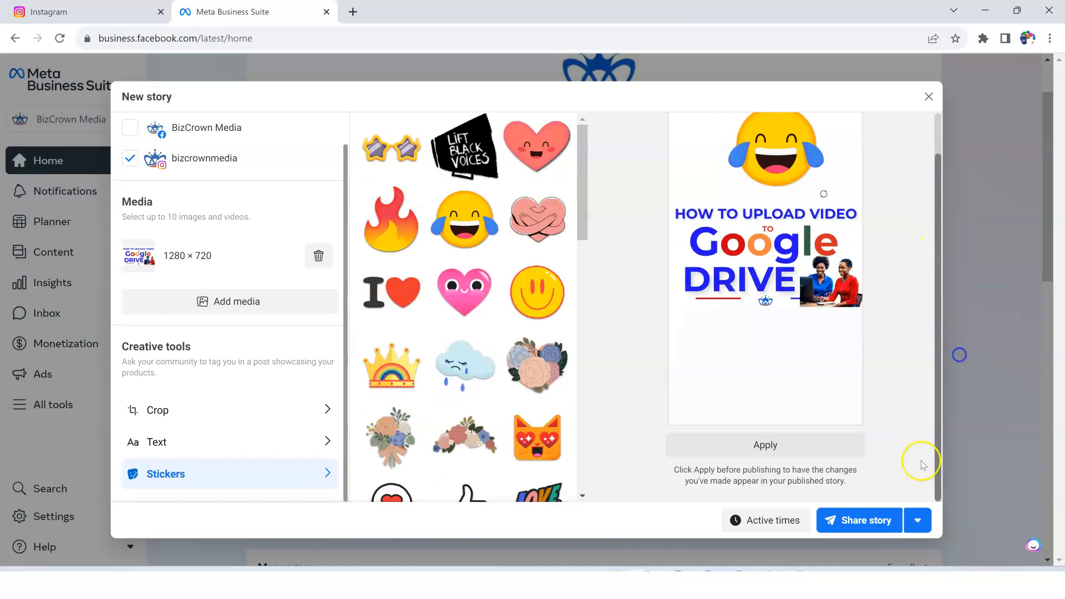
click(922, 521)
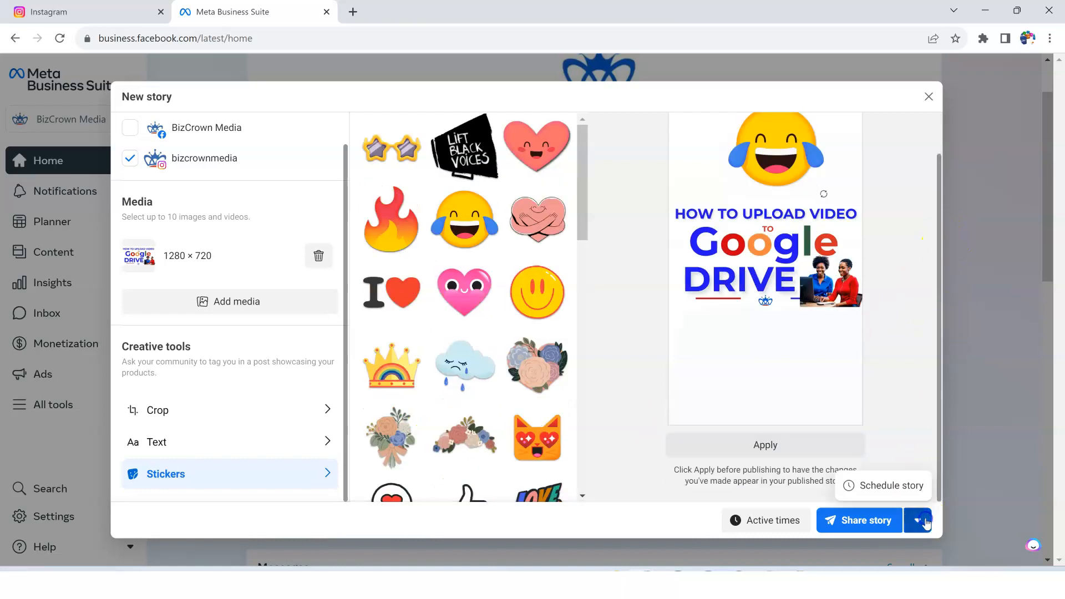
click(892, 487)
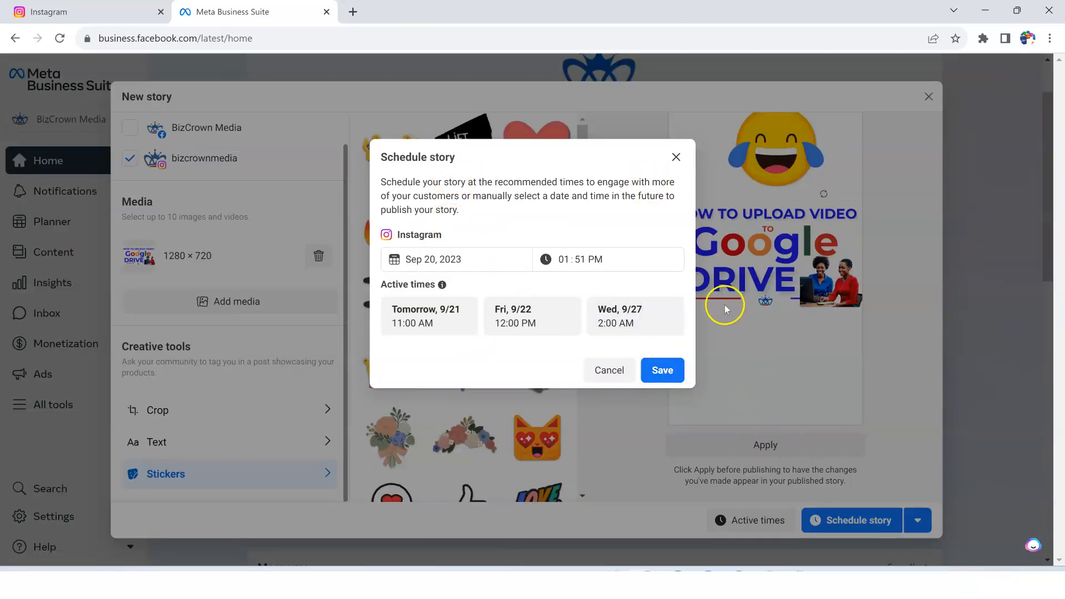
click(610, 371)
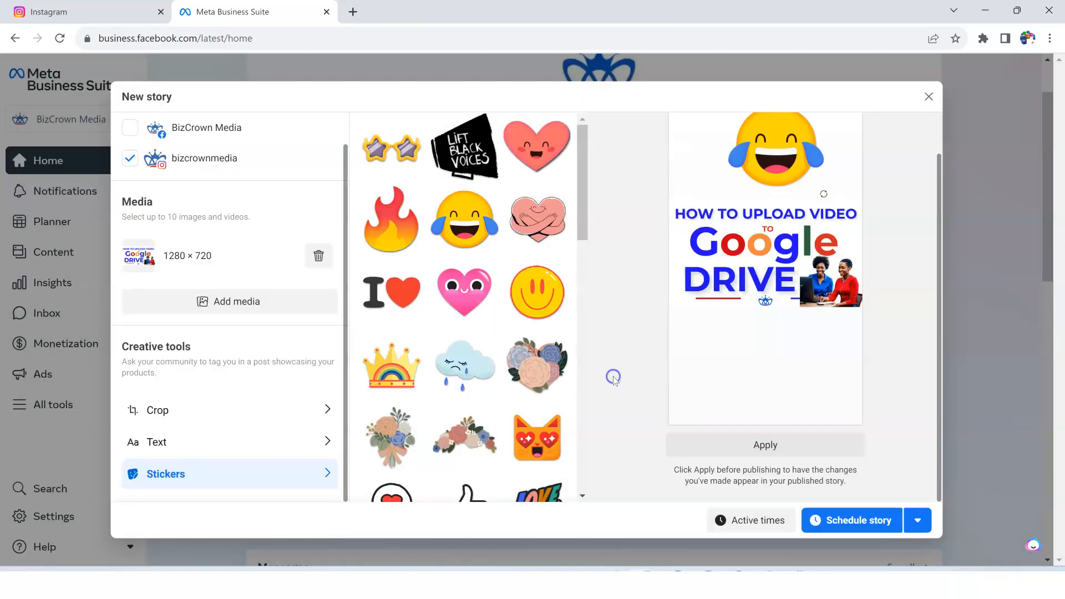
click(918, 520)
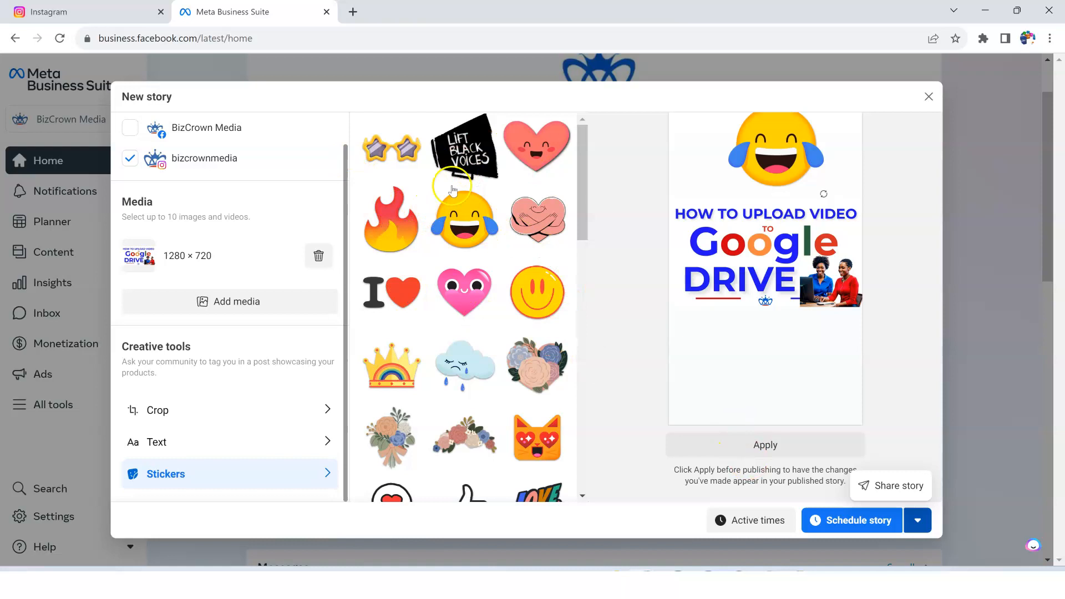
scroll(417, 317, down, 10)
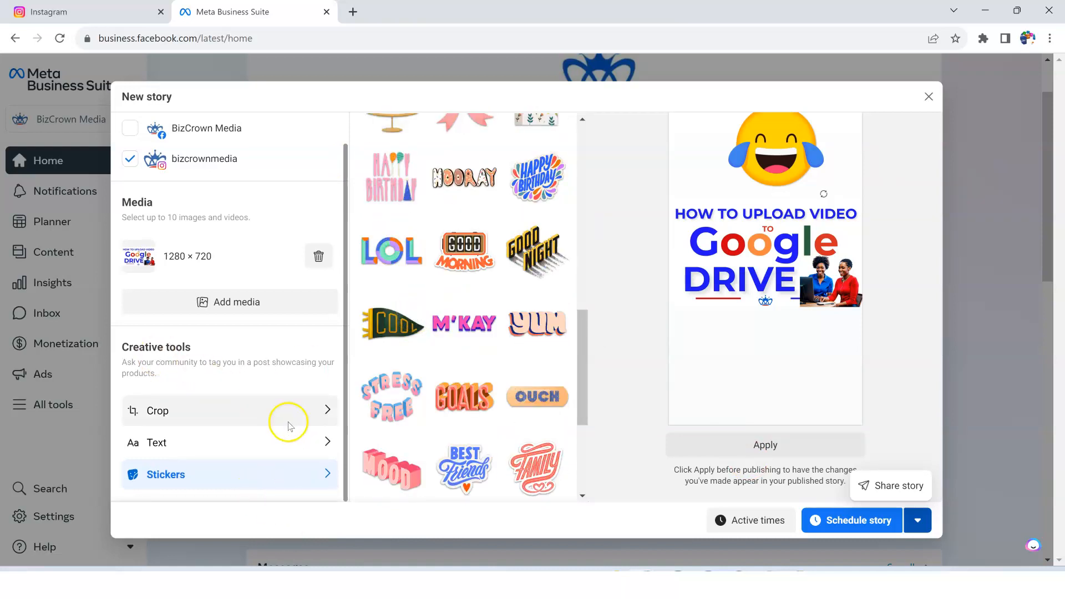
scroll(285, 421, up, 1)
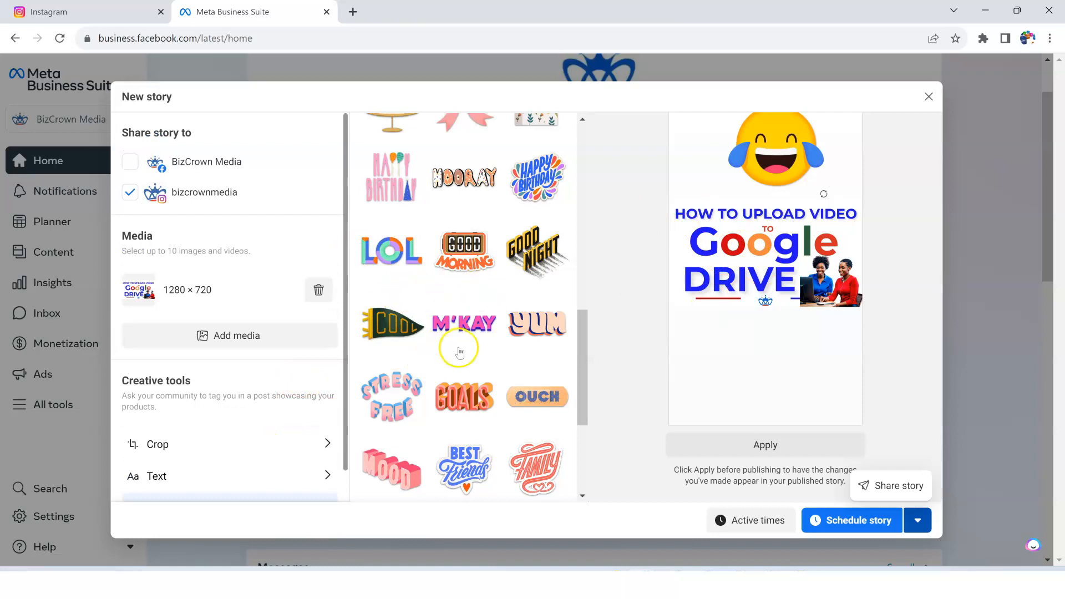
scroll(458, 347, up, 5)
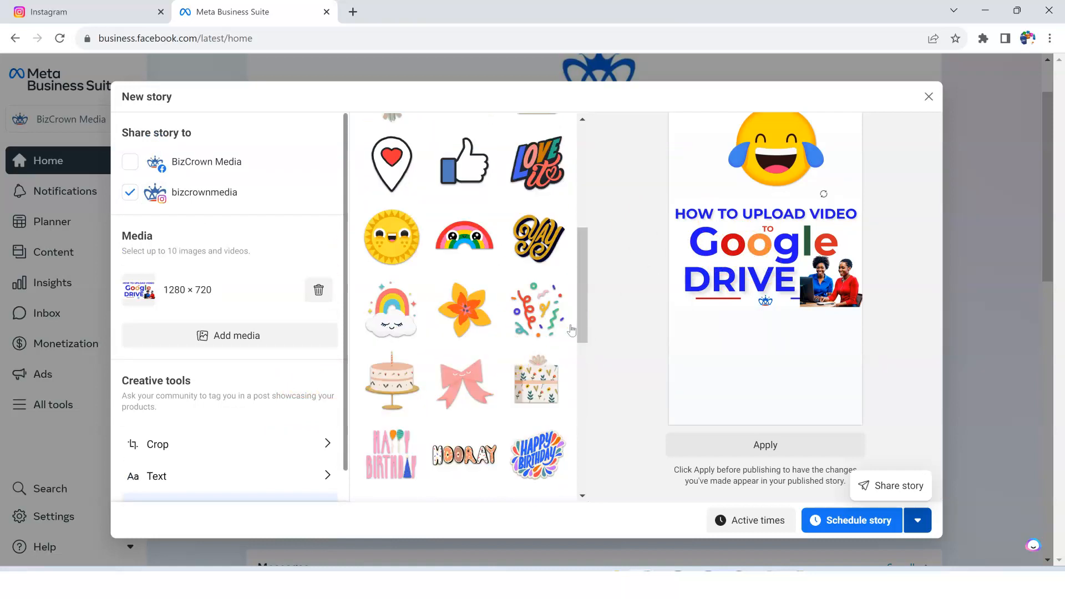
click(83, 12)
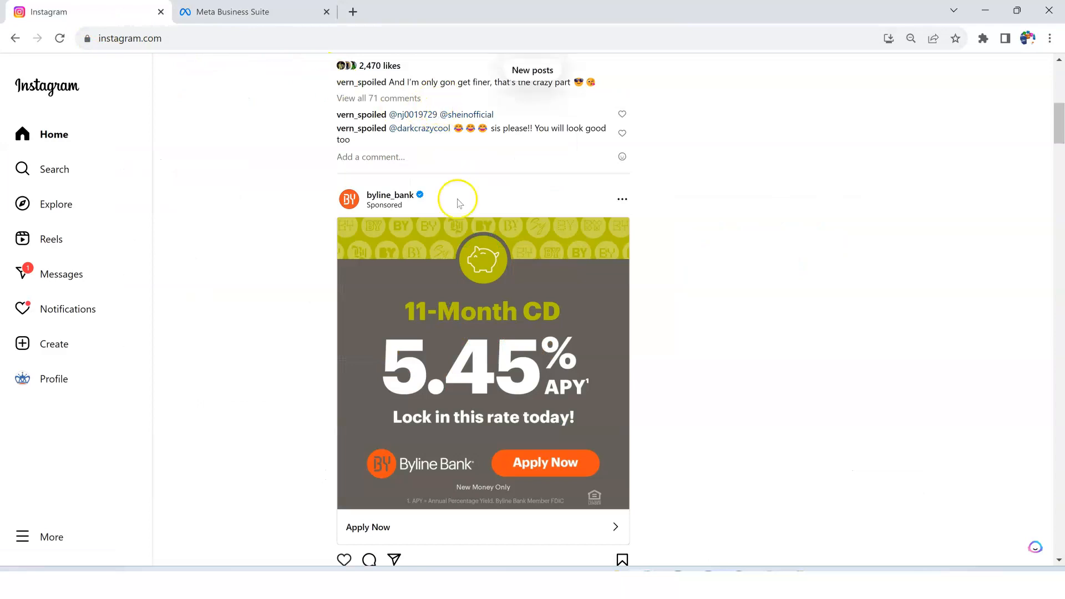
click(247, 12)
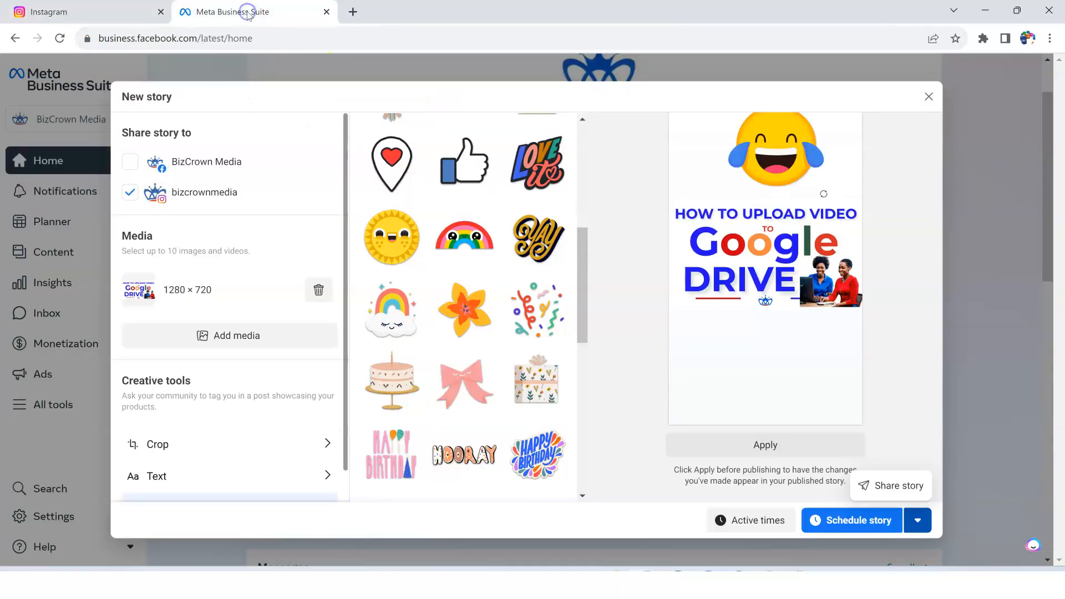
- Discard the unpublished story and show the additional creation options for BizCrown Media on the home page
click(930, 96)
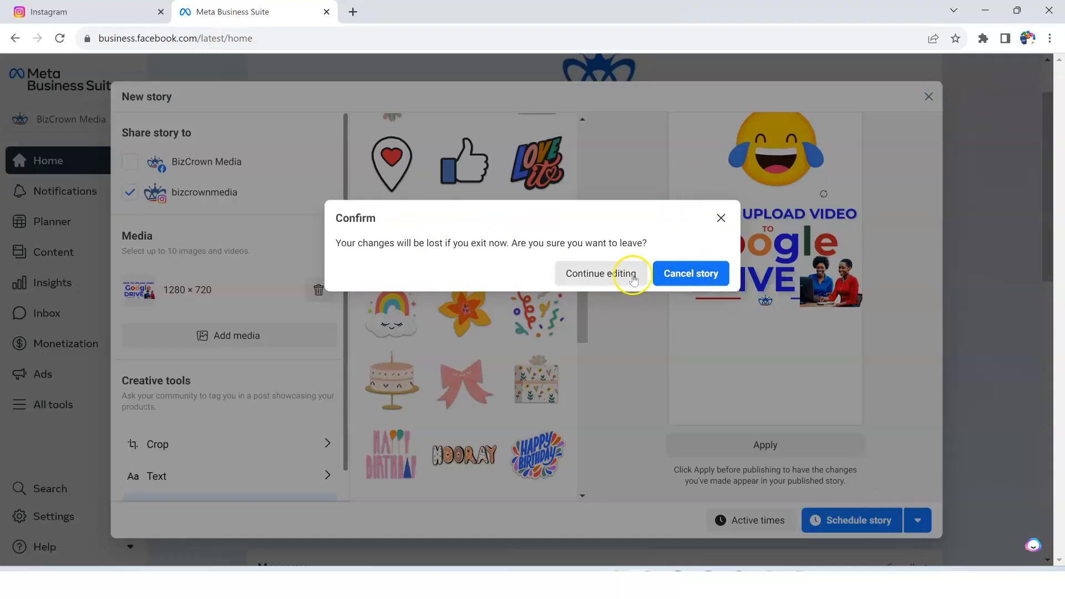
click(664, 278)
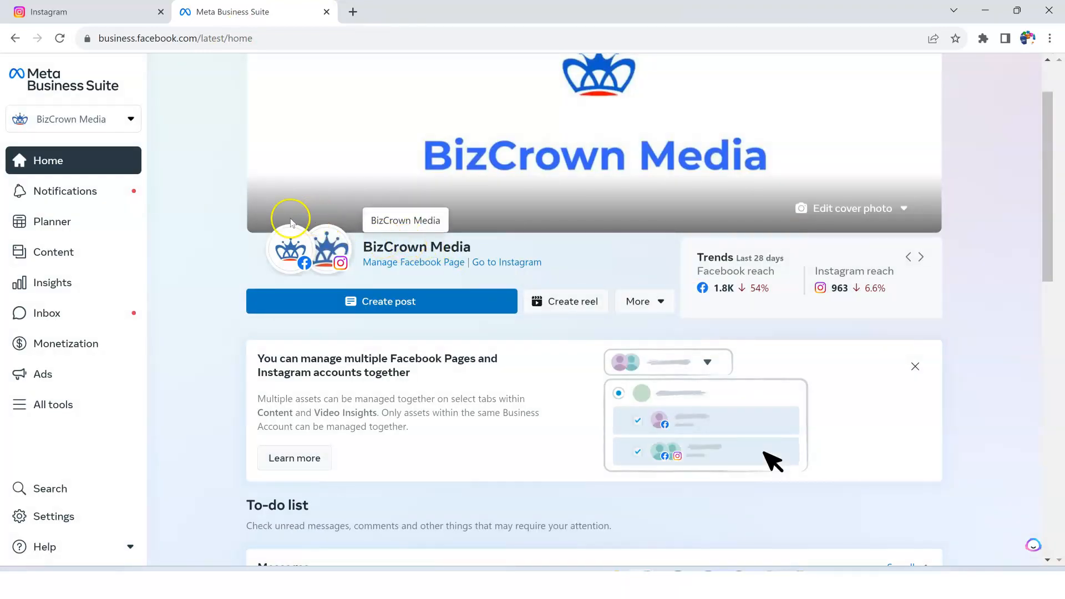
mouse_move(294, 247)
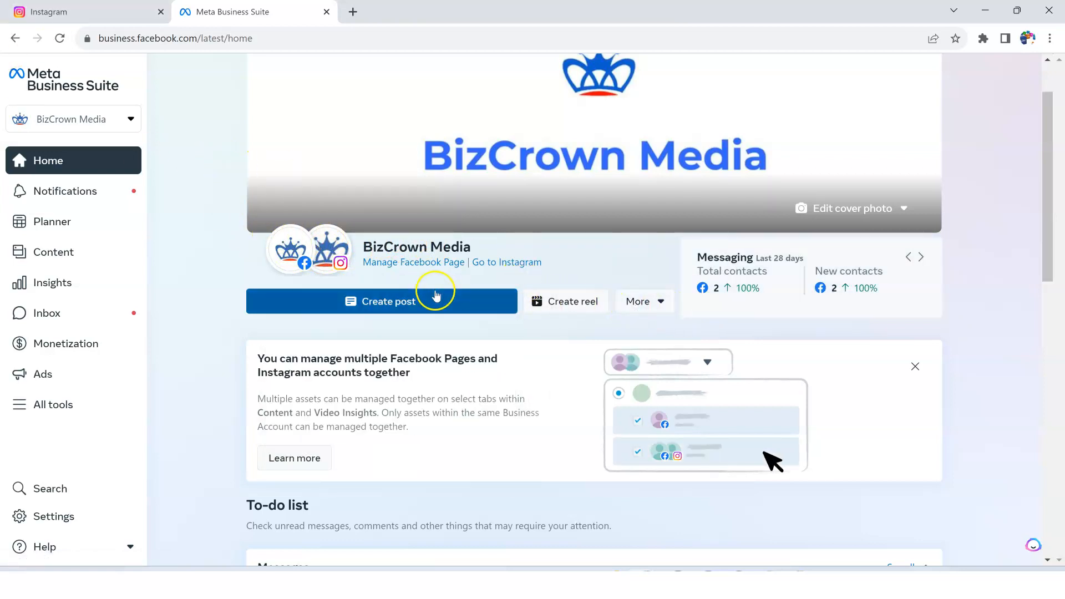
click(653, 303)
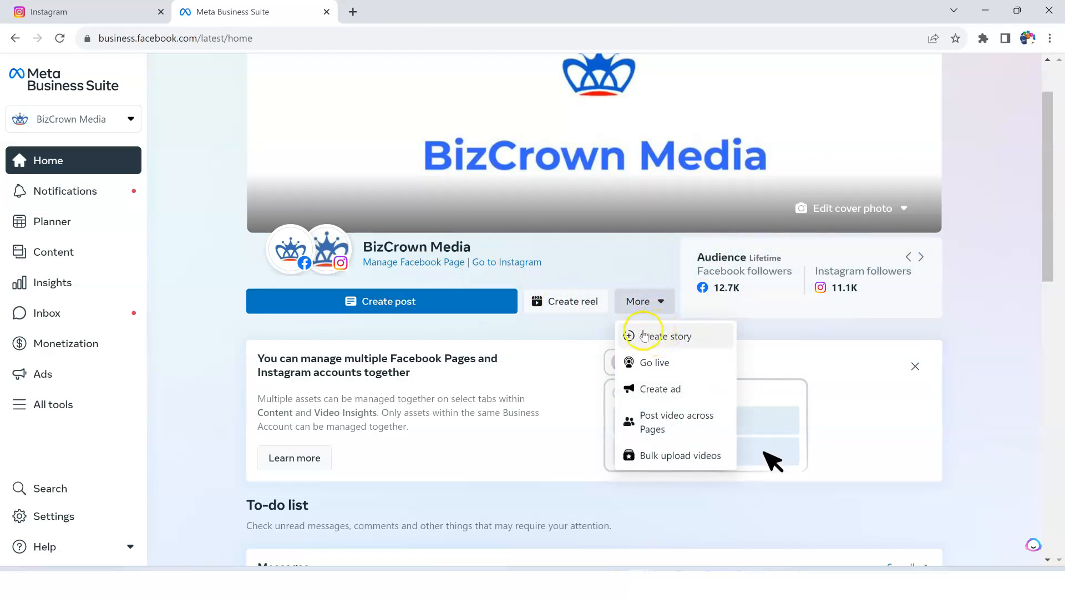